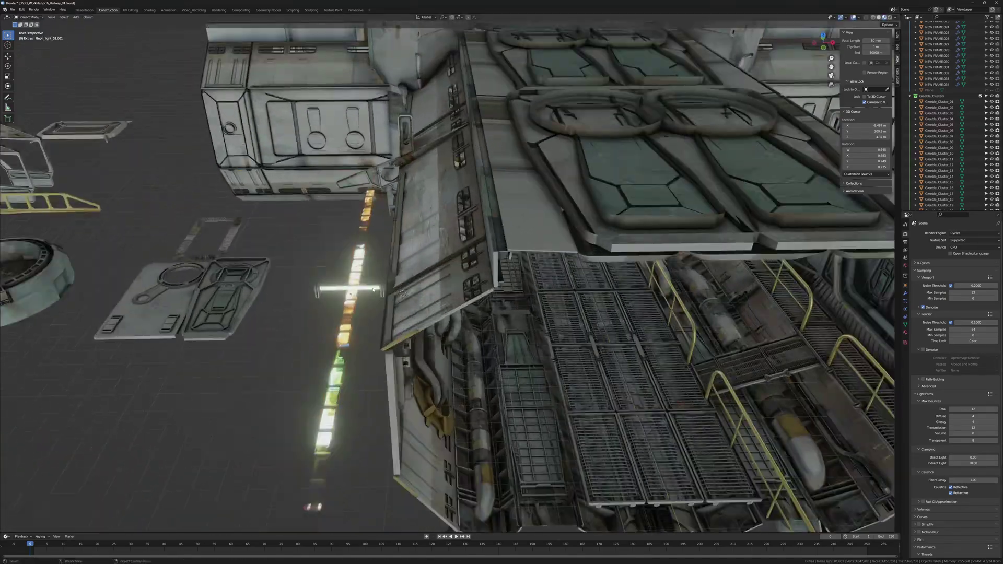
Step: Resize the selected neon light, then add a spot light under the hallway's neon strips in a pale warm colour
key(s)
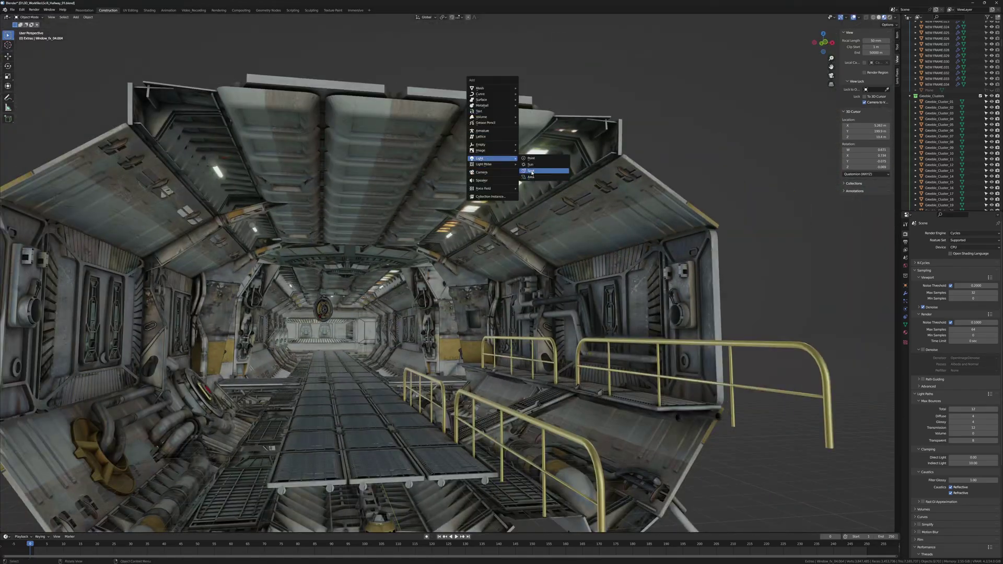
click(532, 172)
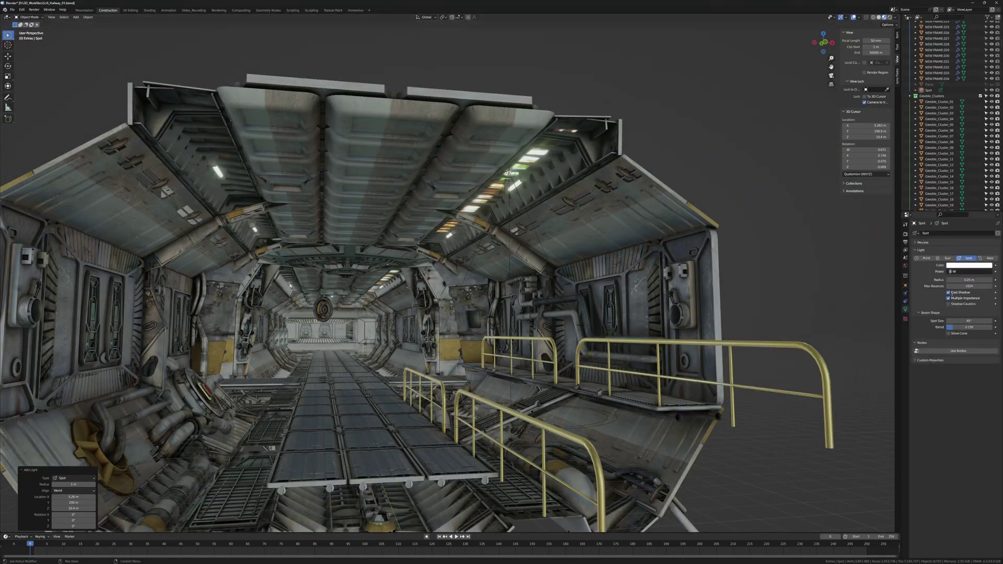
click(969, 266)
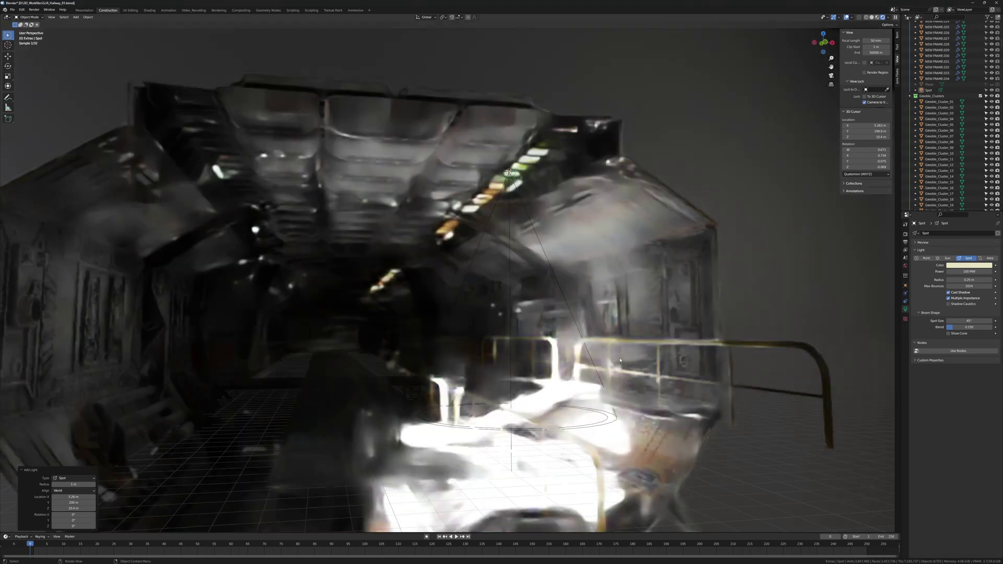
Step: Set the render device to GPU Compute and expand the K-Cycles settings
click(905, 235)
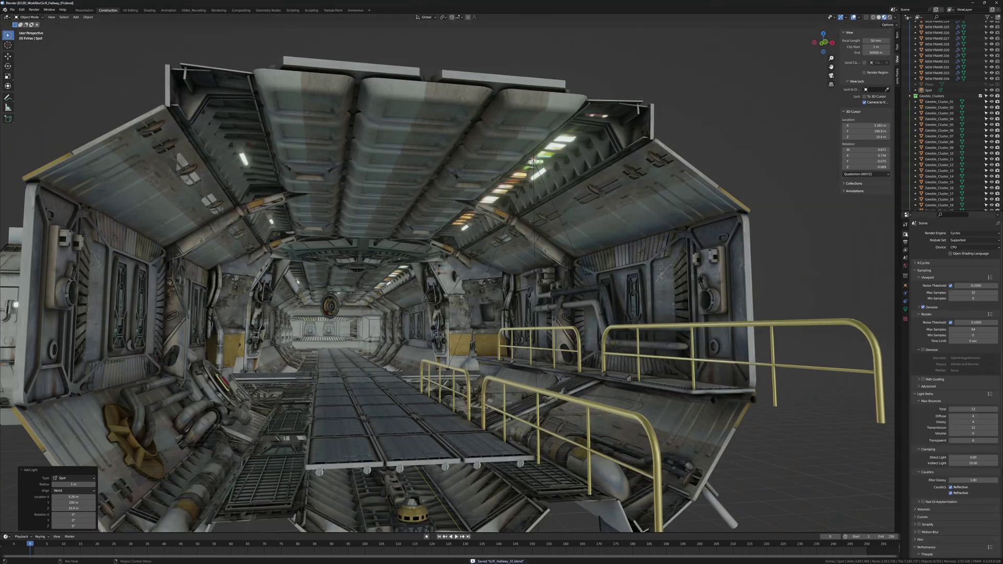
click(916, 257)
Step: Add a new spot light at a repositioned 3D cursor near the hallway's open end and give it a pale warm colour
click(537, 170)
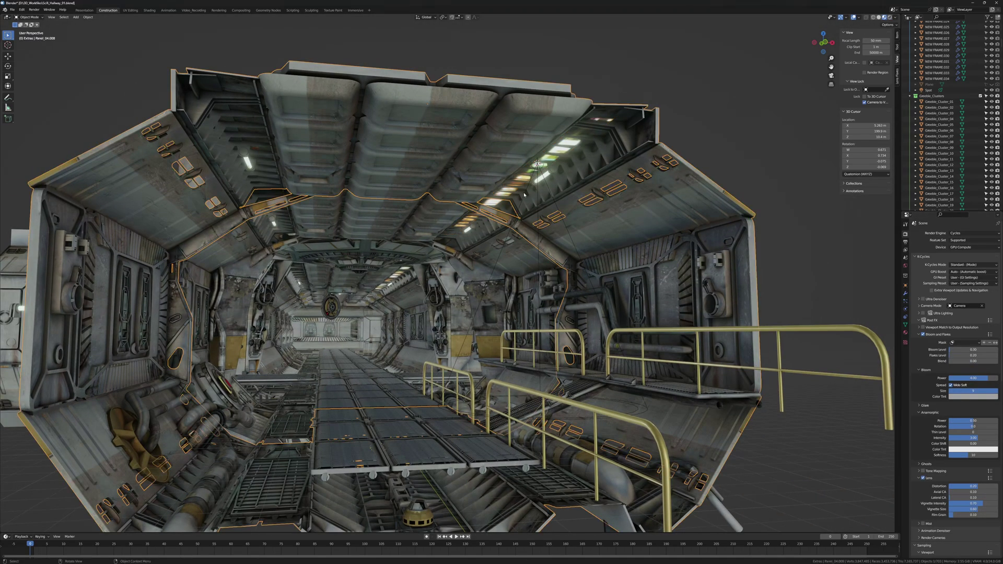
click(528, 209)
middle_drag(524, 195, 900, 101)
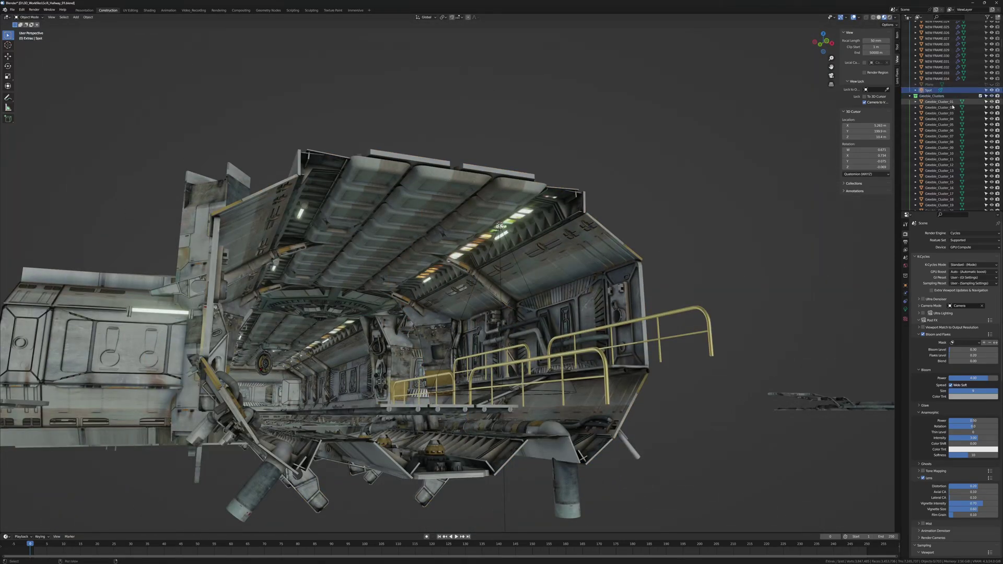
scroll(935, 125, up, 4)
click(540, 242)
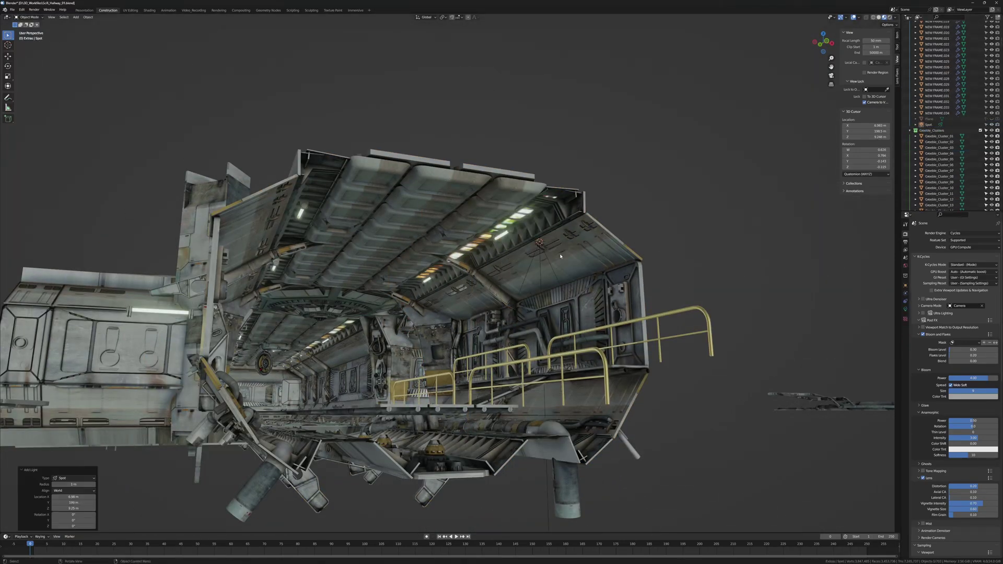
shift+right_click(540, 242)
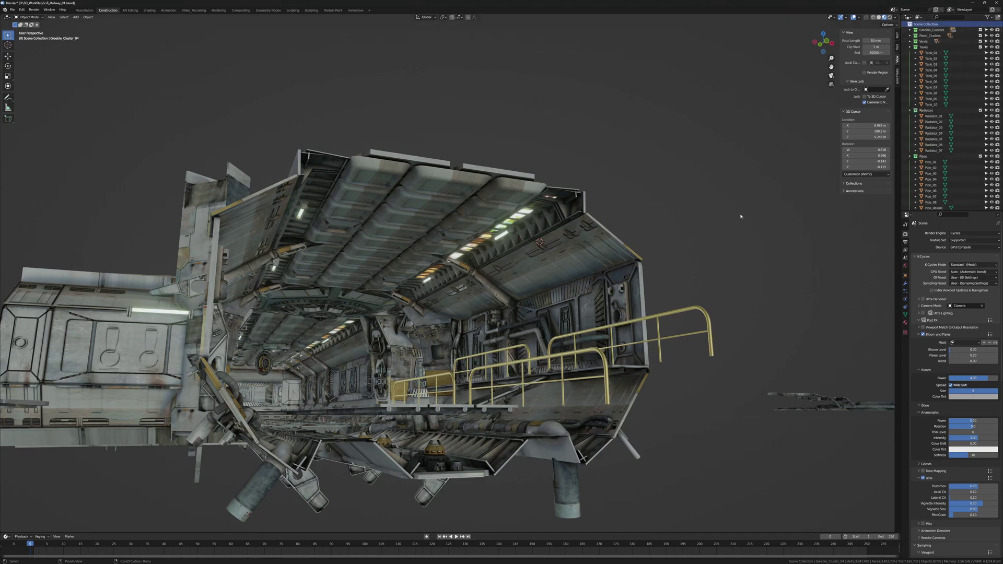
key(shift+a)
click(905, 298)
click(969, 266)
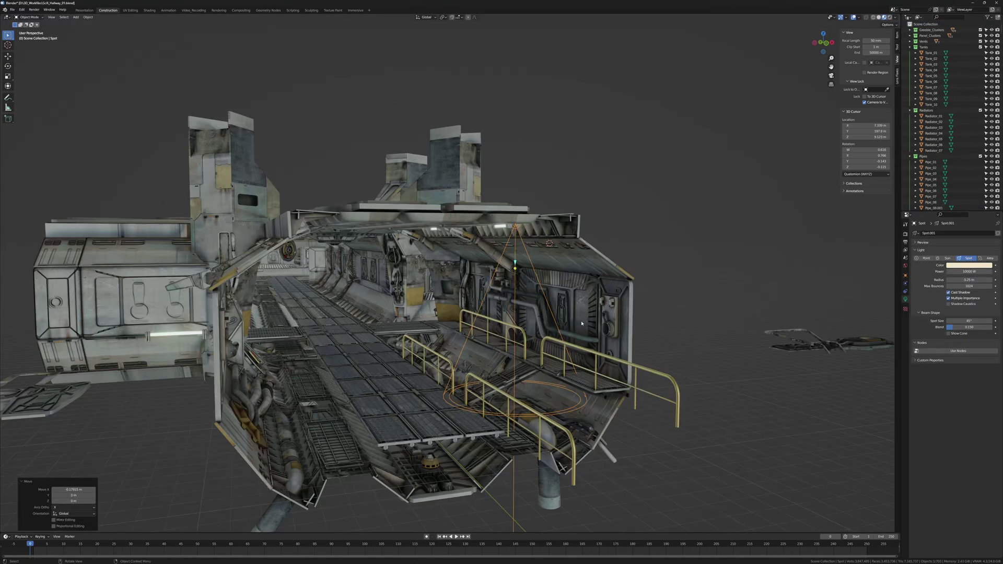
Step: View the hallway through the camera, check the output settings and render a test image
middle_drag(580, 293, 627, 293)
key(KP_0)
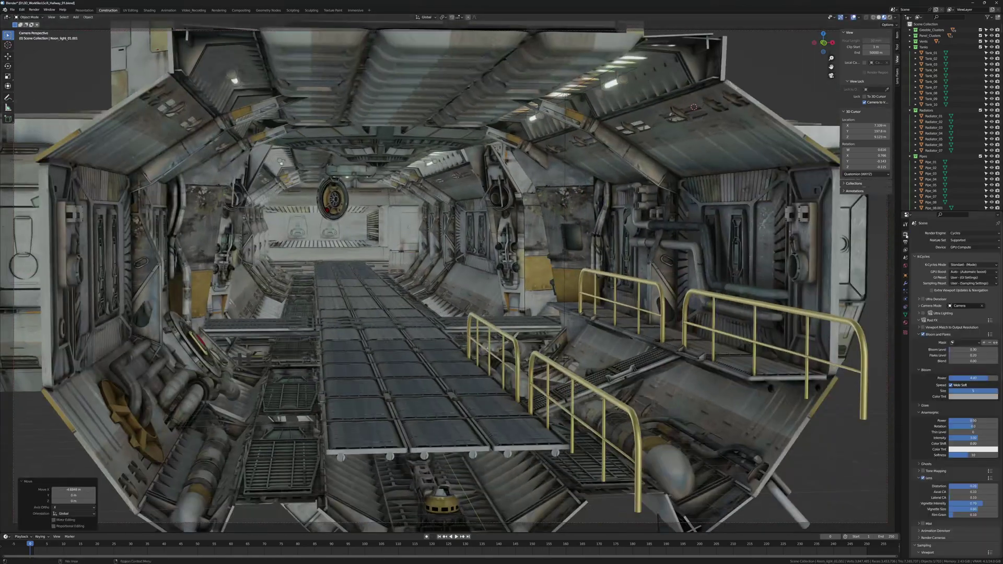
click(905, 246)
key(F12)
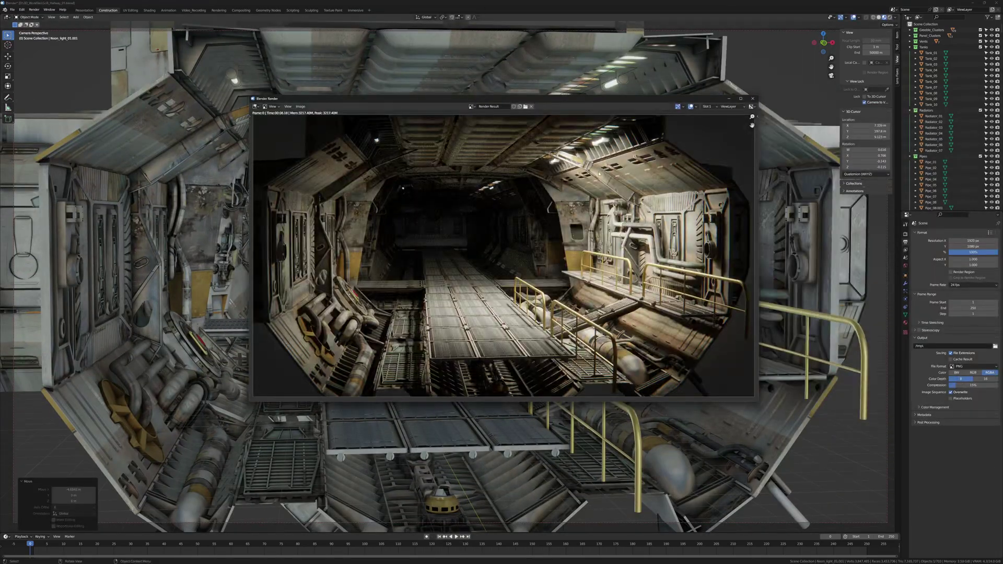
key(Escape)
Step: Set the maximum render samples to 1024 and render the camera view
click(906, 234)
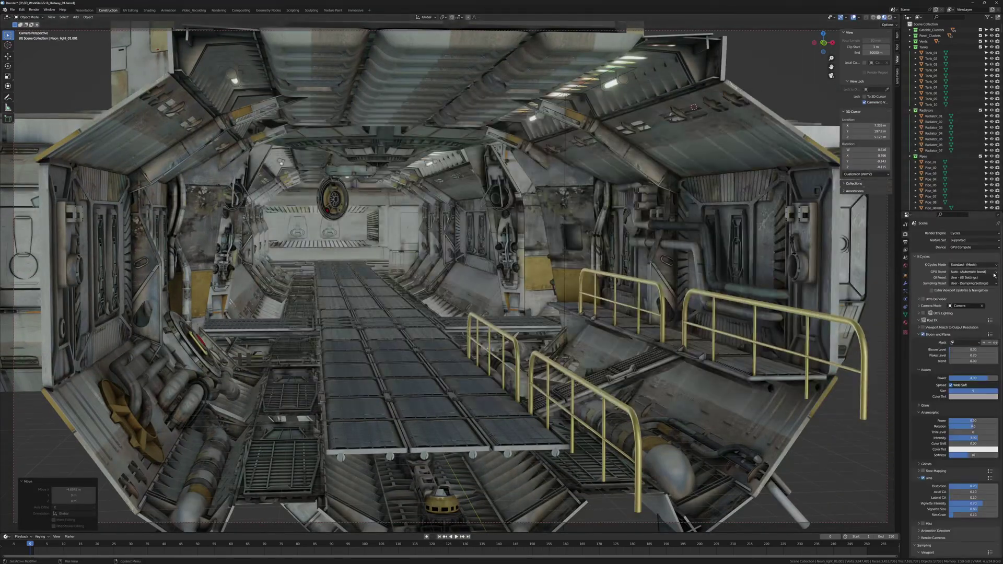
scroll(943, 453, down, 8)
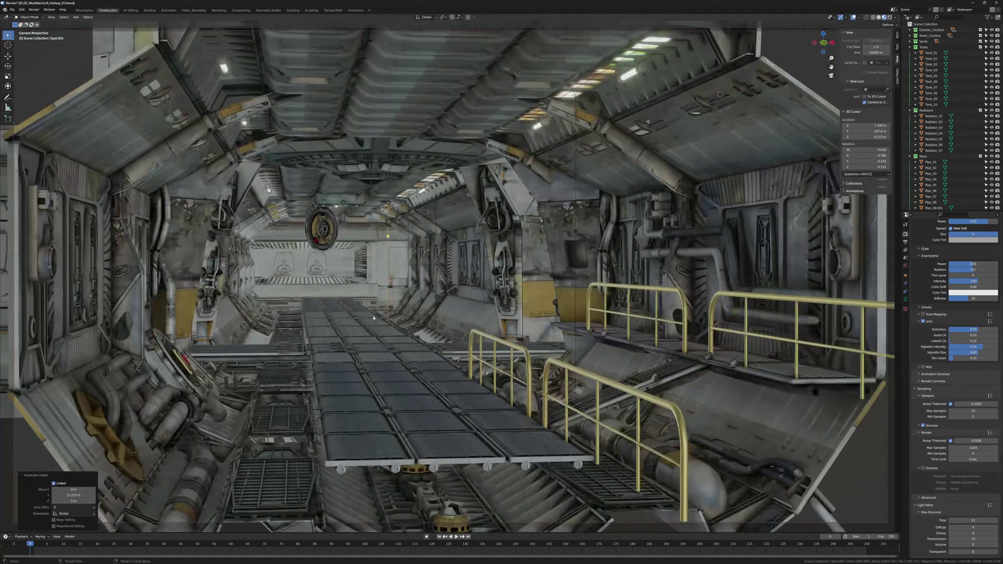
key(F12)
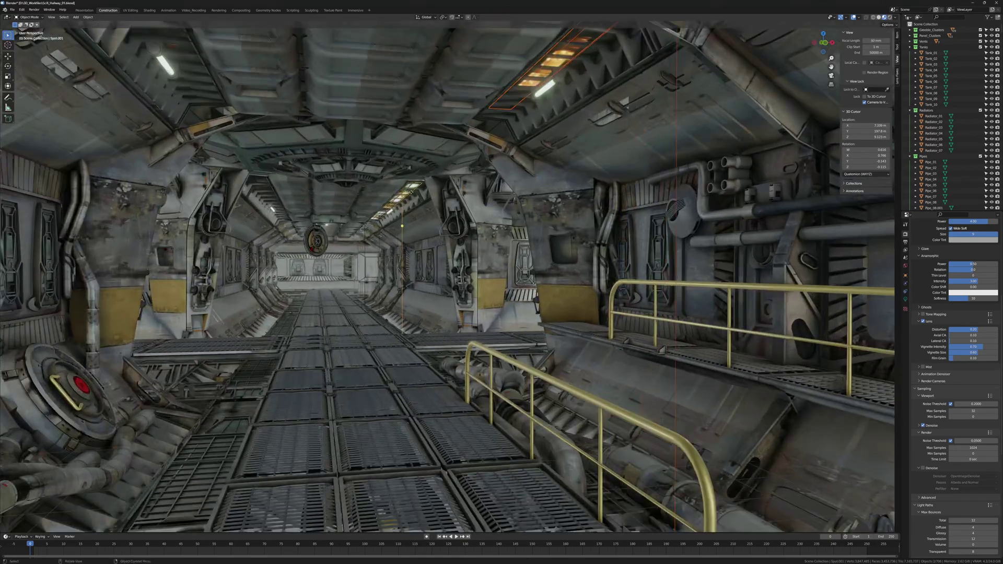
Step: Shift the lights beside the walkway along the X axis and open the world environment settings
middle_drag(456, 314, 456, 252)
shift+click(455, 252)
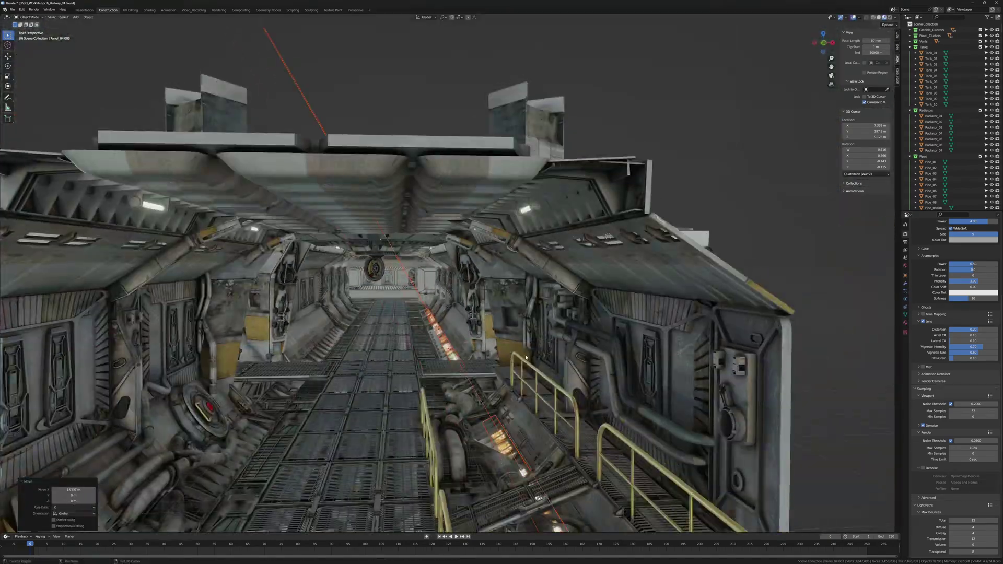
click(905, 266)
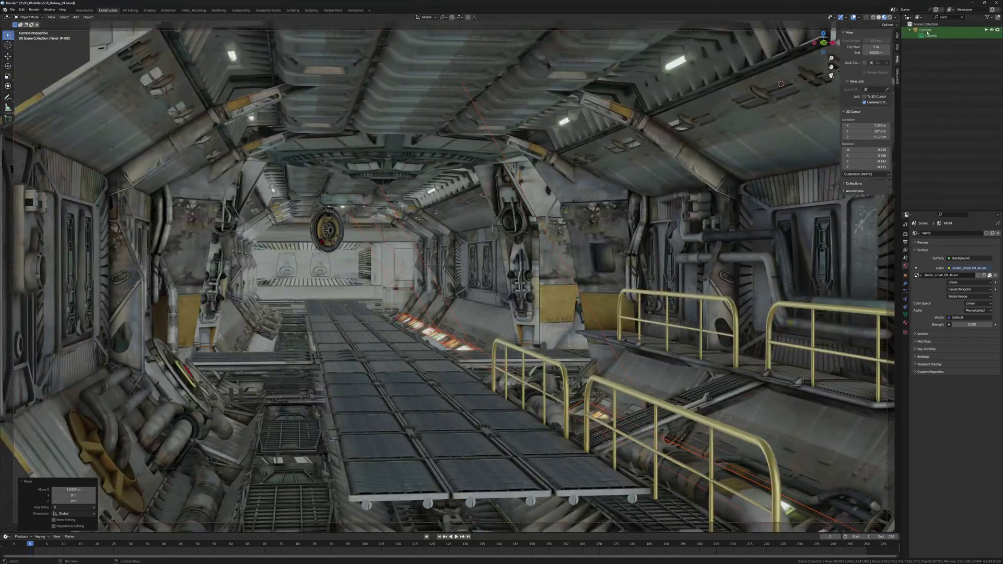
Step: Set the camera's focal length to 40 mm and check the framing in a test render
click(905, 299)
double_click(972, 260)
text(40)
key(Return)
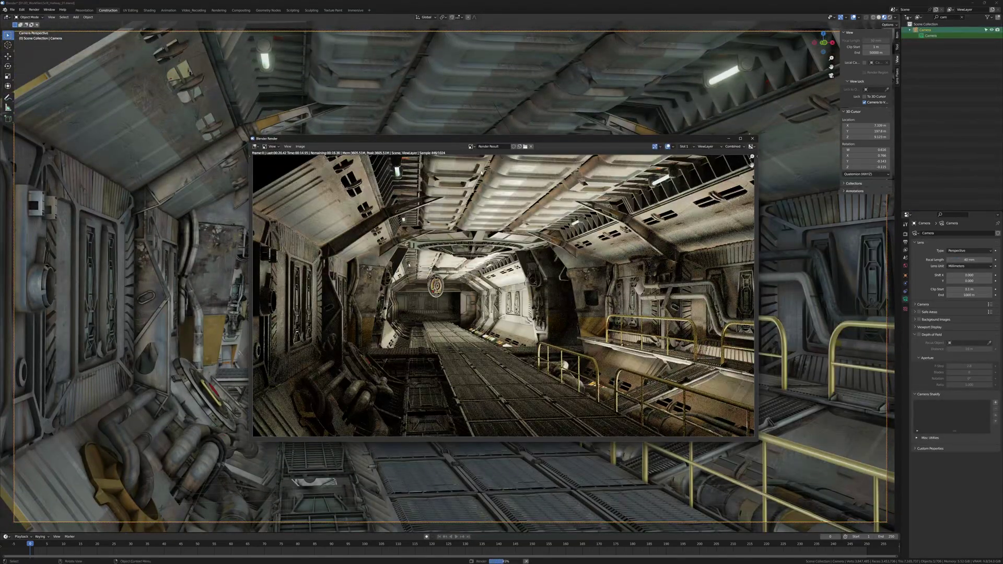
click(752, 138)
Step: Undo the latest edits to the light beside the walkway and start a test render
ctrl+middle_drag(498, 365, 498, 310)
key(ctrl+z)
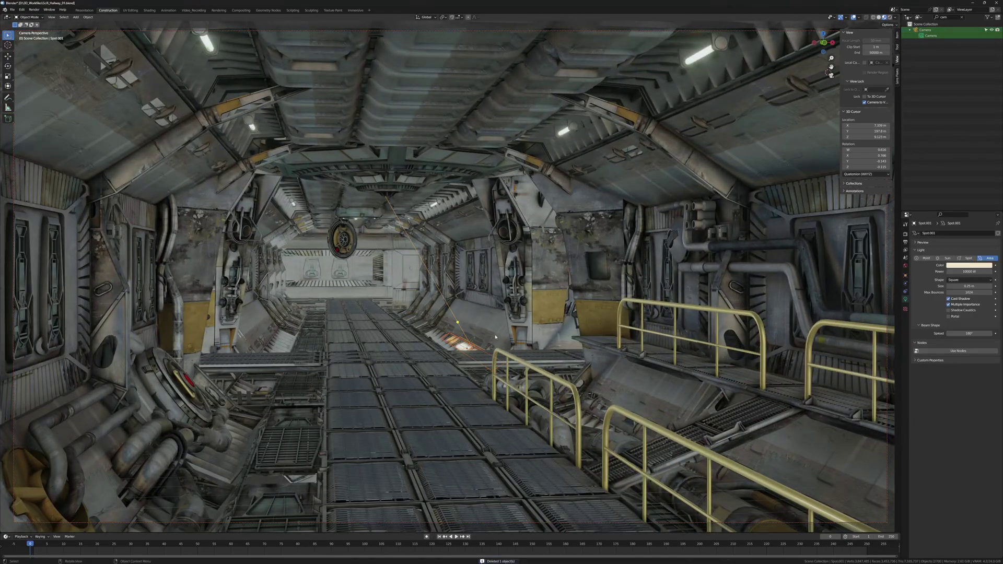
key(ctrl+z)
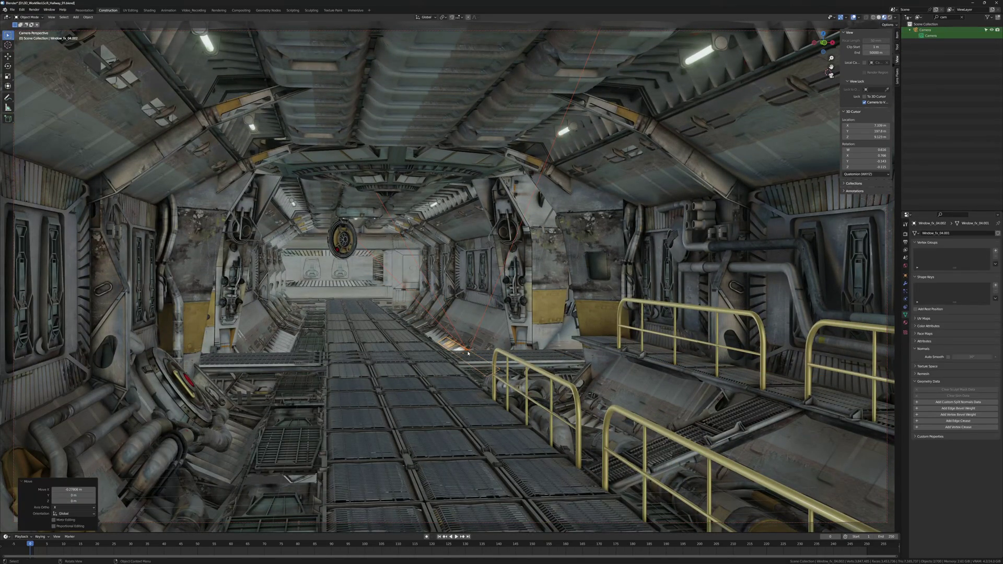
key(F12)
key(Escape)
Step: Undo the remaining spot light changes in the middle of the hallway
key(ctrl+z)
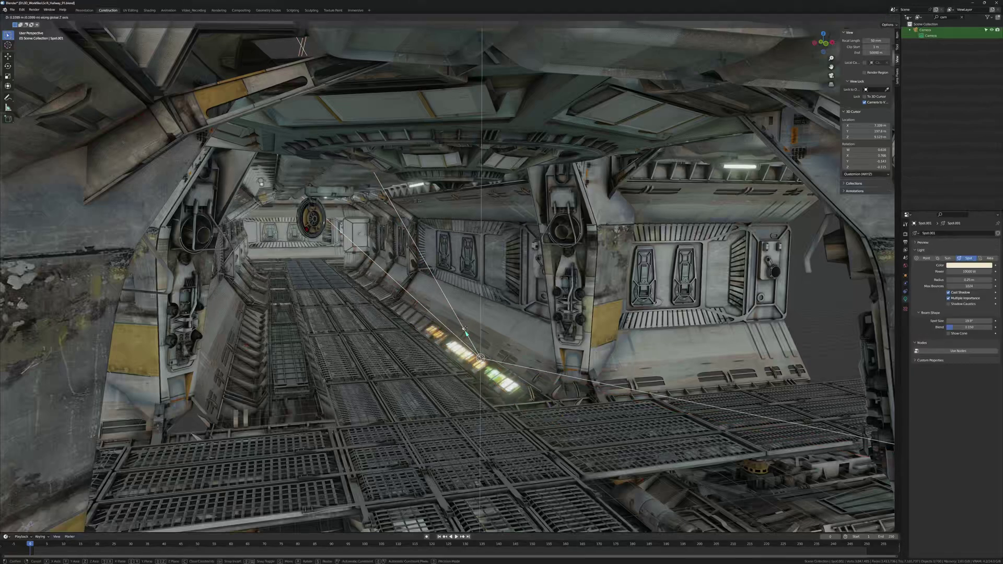
key(ctrl+z)
key(ctrl+alt+z)
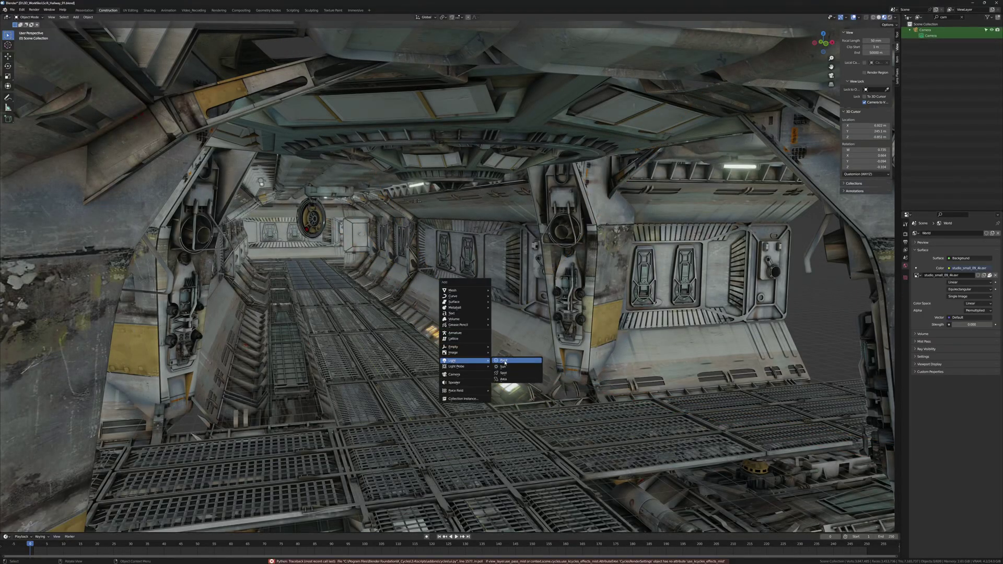
Step: Add a point light low beside the mid-hallway walkway and give it a pale yellow colour
click(486, 335)
click(956, 266)
click(954, 188)
Step: Render the camera view to check the pale yellow light
key(KP_0)
key(F12)
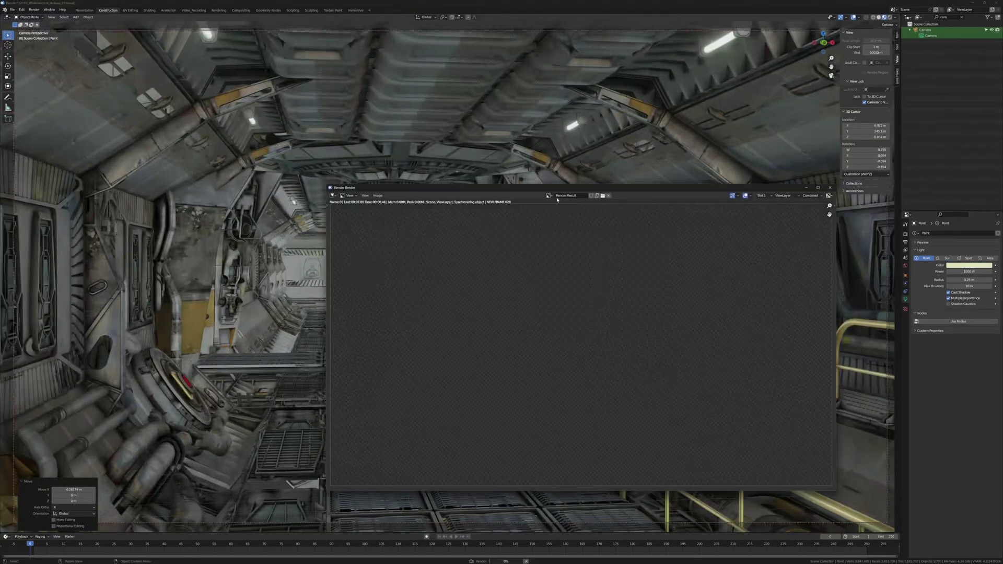
click(746, 170)
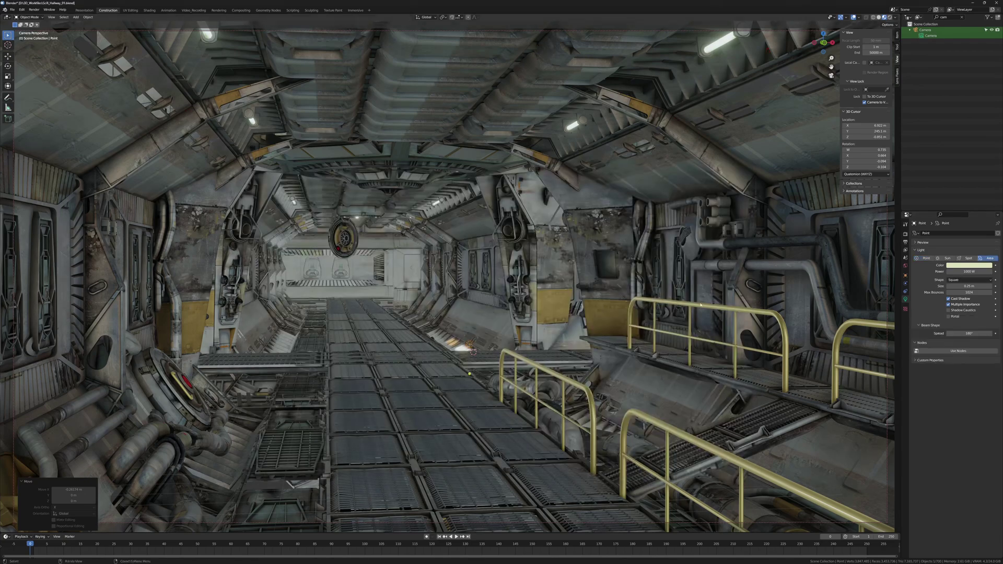
Step: Raise the light, now an area light, along Z, tilt it about the X axis and test-render the result
key(g)
key(z)
key(Return)
key(r)
key(x)
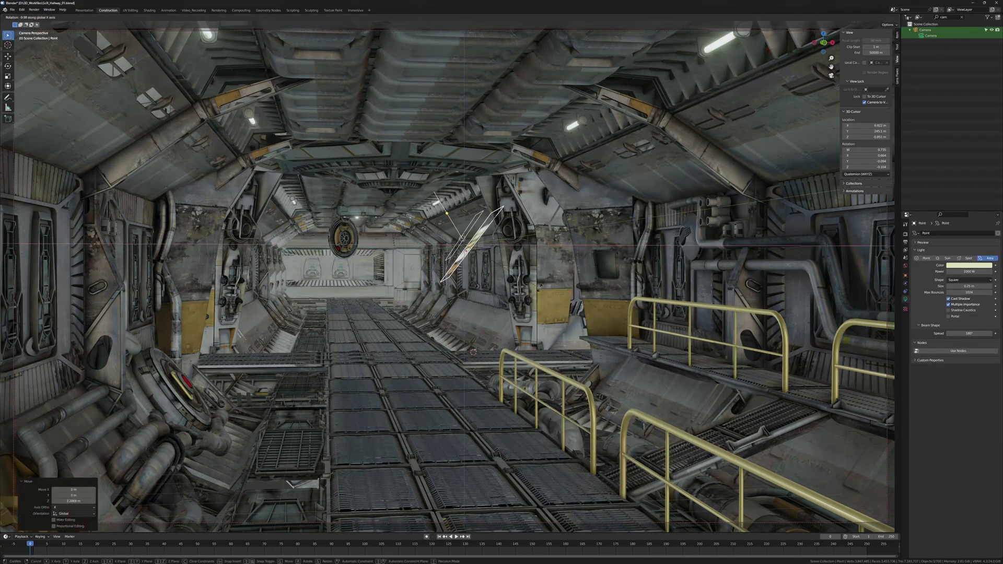
key(Return)
key(F12)
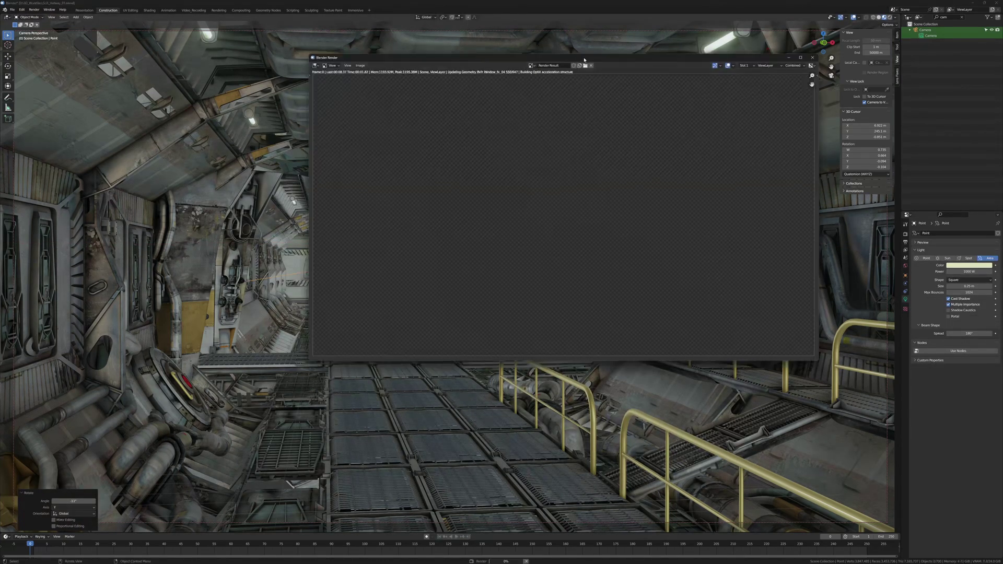
key(Escape)
Step: Reposition and rotate the area light so it sits under the ceiling near the camera, above the yellow railings
key(g)
key(z)
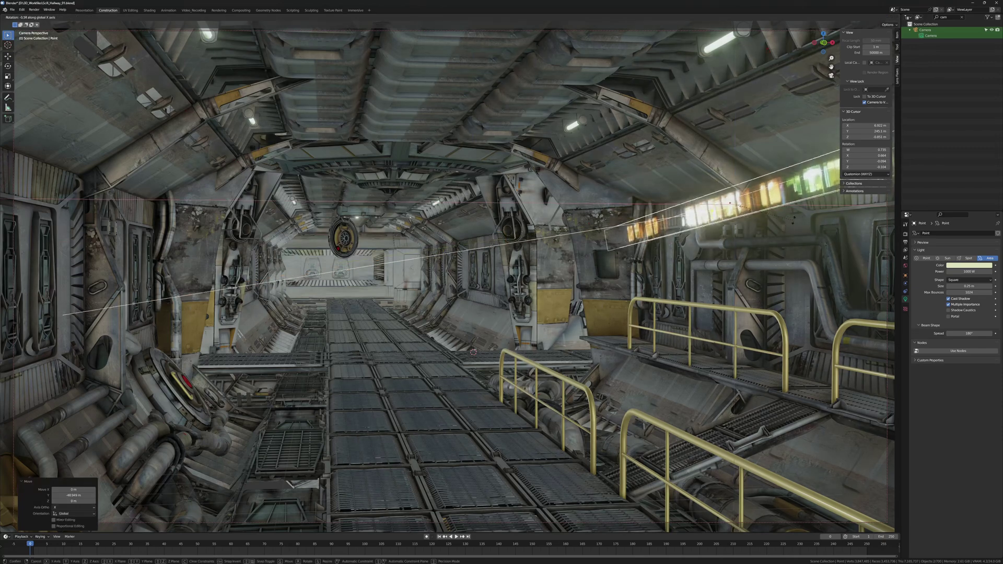
key(Return)
Step: Add a point light deep in the hallway near the round hatch and give it a pale blue colour
key(shift+a)
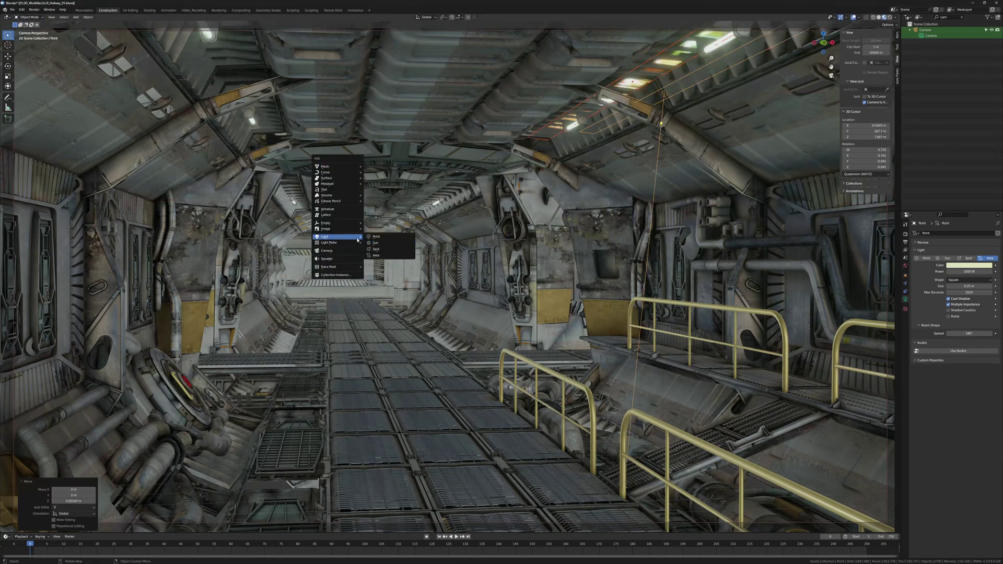
click(376, 230)
click(969, 266)
click(965, 199)
Step: Move the pale blue point light along the hallway's Y axis and test-render the camera view
key(g)
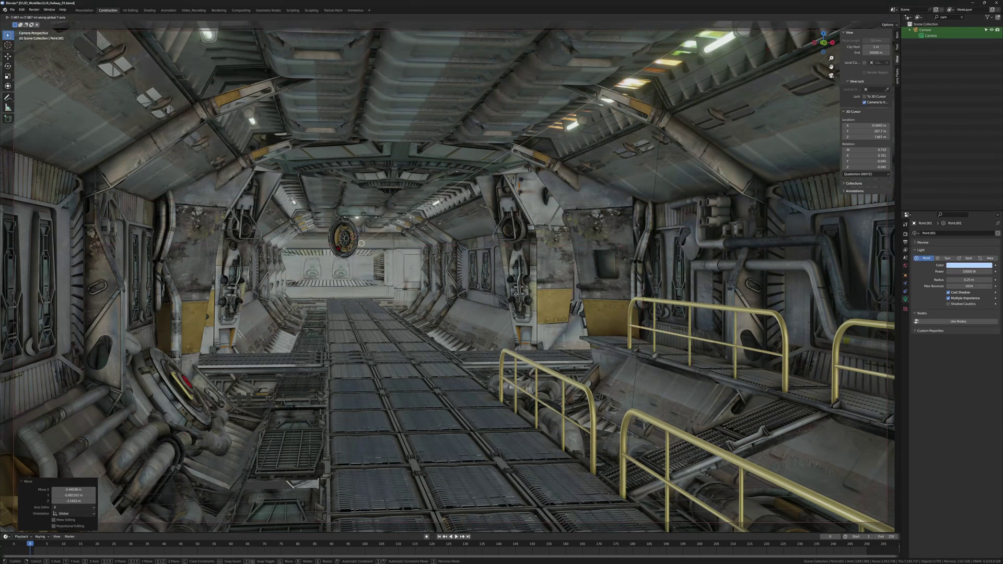
key(Return)
key(F12)
key(Escape)
Step: Raise the pale blue point light along Z into the round ceiling hatch and test-render it
middle_drag(470, 261, 499, 290)
key(KP_Decimal)
key(g)
key(z)
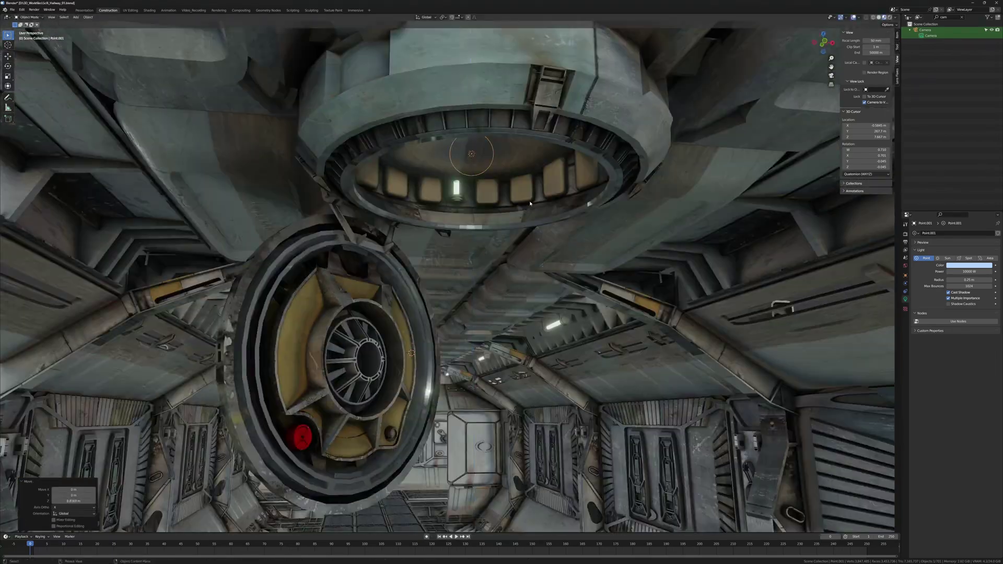
key(F12)
key(Escape)
Step: Inspect the ceiling panel's mesh around the round hatch in Edit Mode and return to Object Mode
mouse_move(530, 204)
middle_down()
mouse_move(637, 304)
mouse_move(562, 235)
middle_up()
click(637, 304)
click(561, 235)
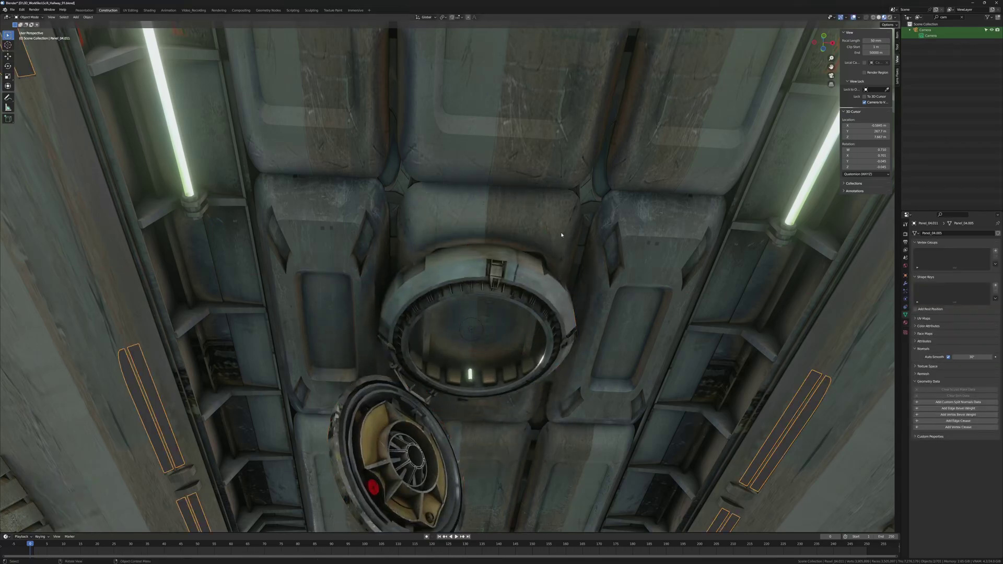
key(Tab)
scroll(522, 405, up, 2)
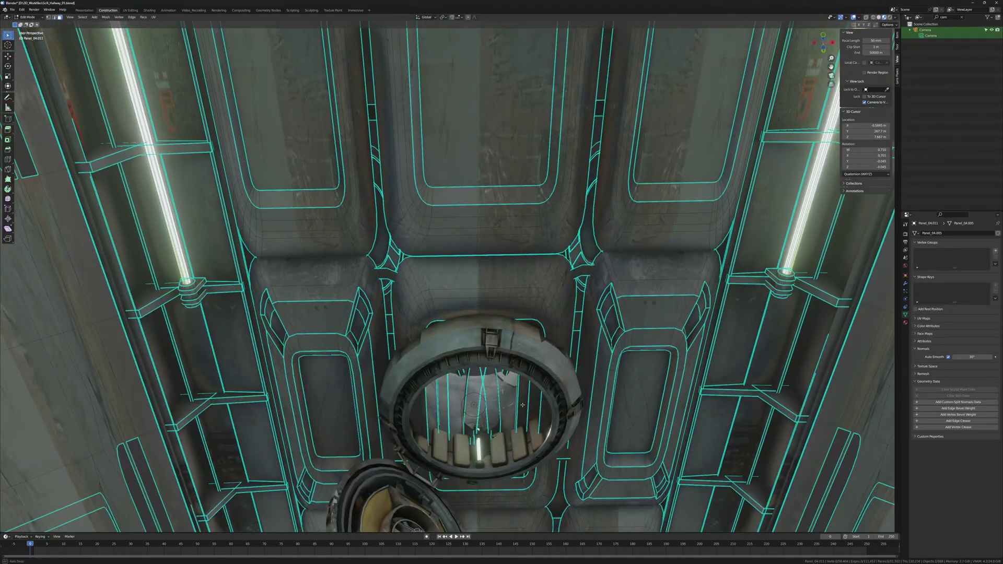
key(Tab)
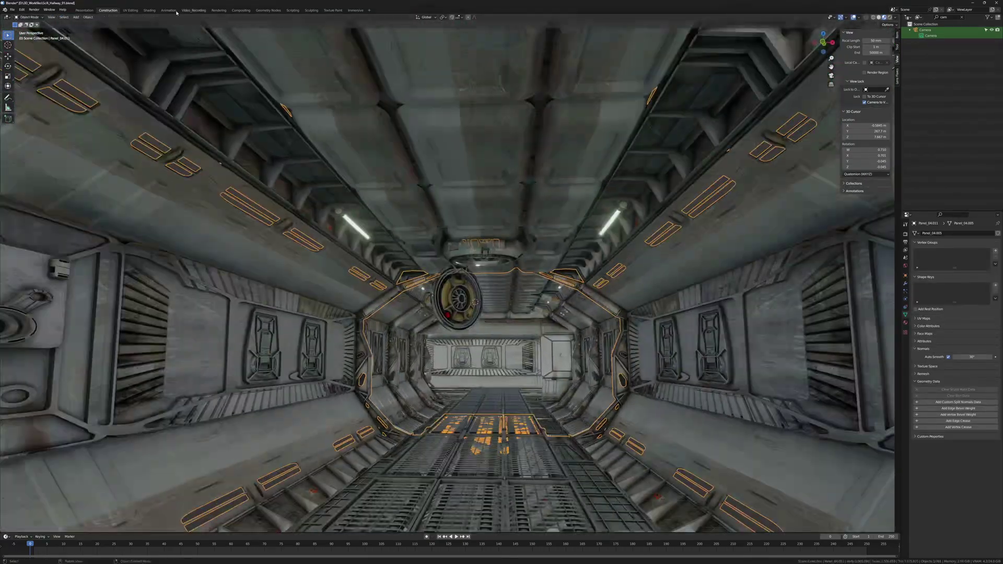
Step: In the Animation workspace, move the hatch's point light along Z and open its light settings
click(168, 10)
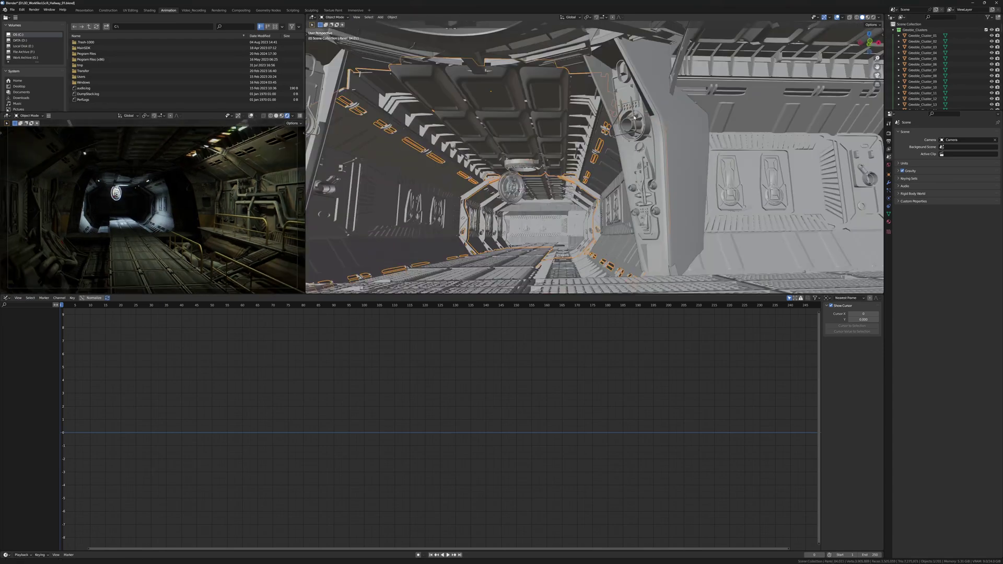
key(KP_Decimal)
key(g)
key(z)
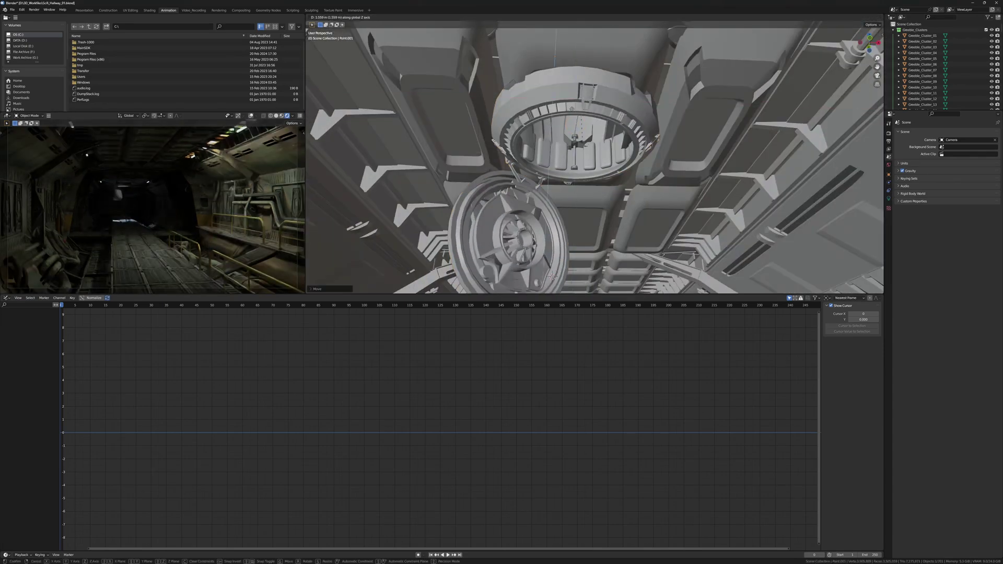
click(556, 126)
click(889, 198)
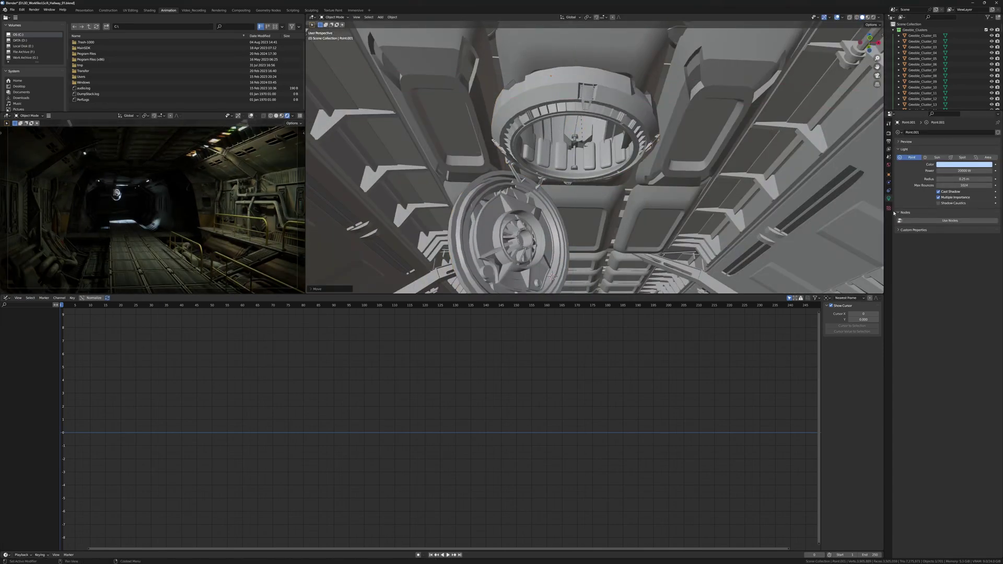
Step: Resize the pale yellow area light and move it along Y near the hallway's near end
click(620, 149)
key(s)
key(y)
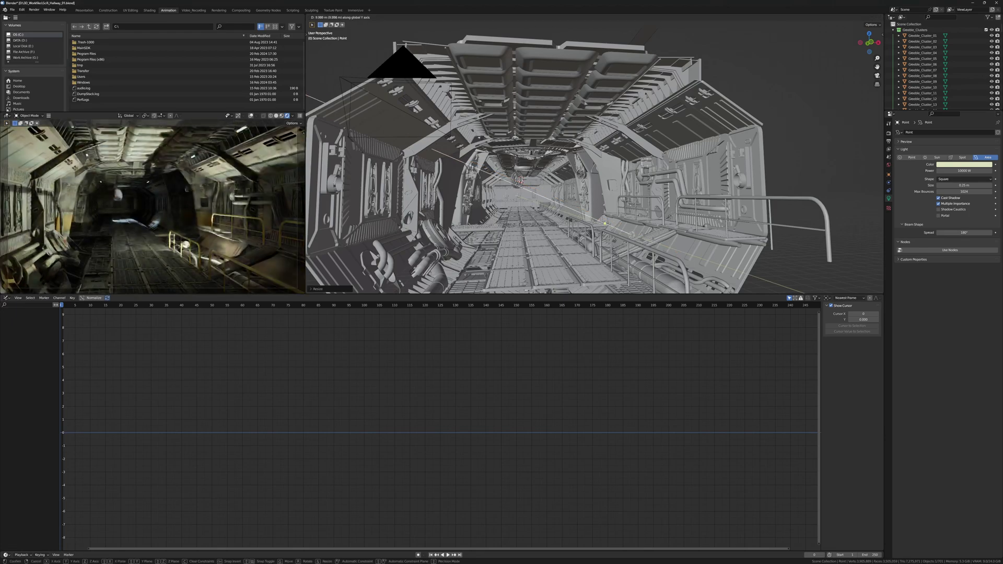
click(734, 235)
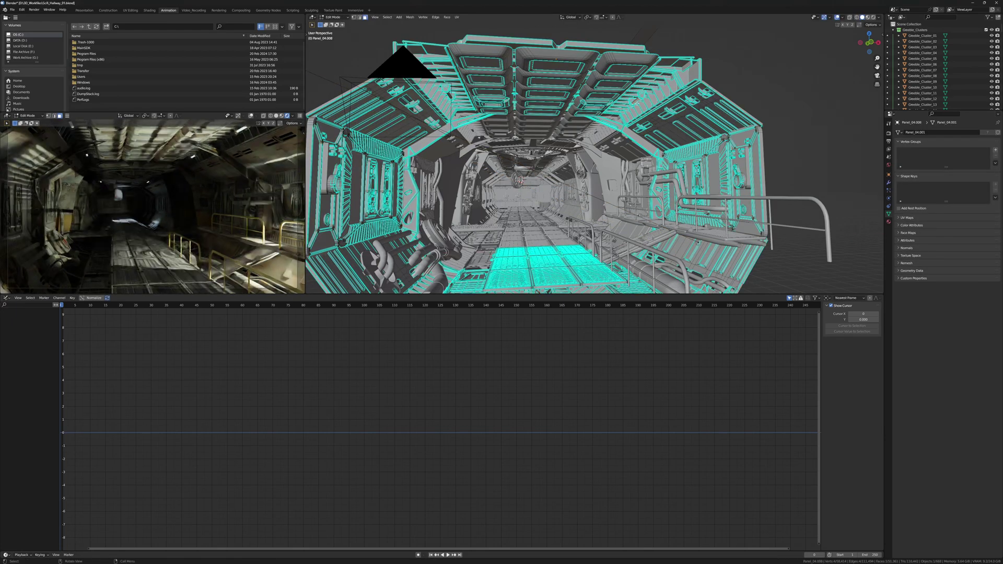
Step: Rotate the neon light mesh and move it along Y beside the lower side wall under the guardrail
right_click(606, 90)
click(622, 125)
key(r)
key(z)
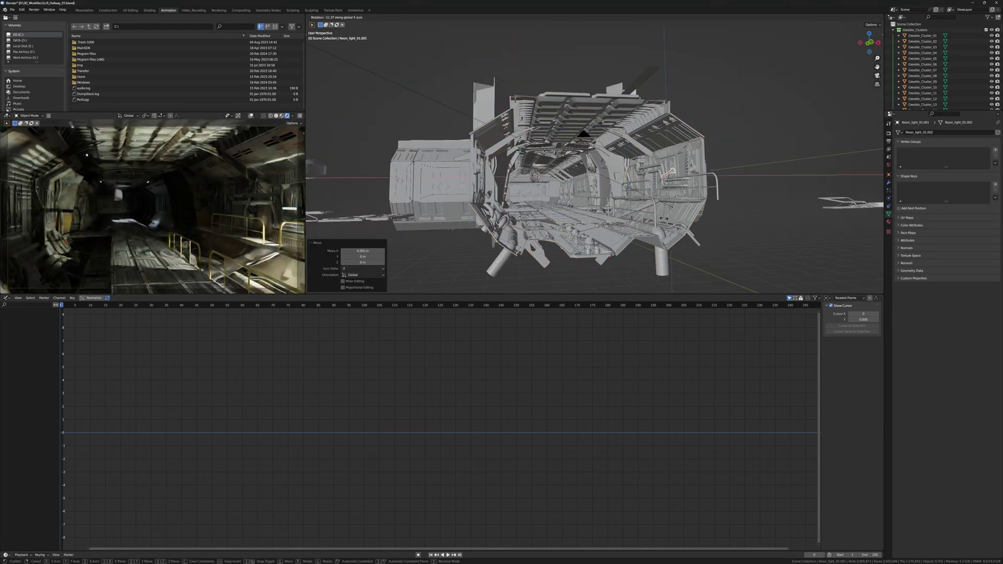
scroll(696, 249, up, 10)
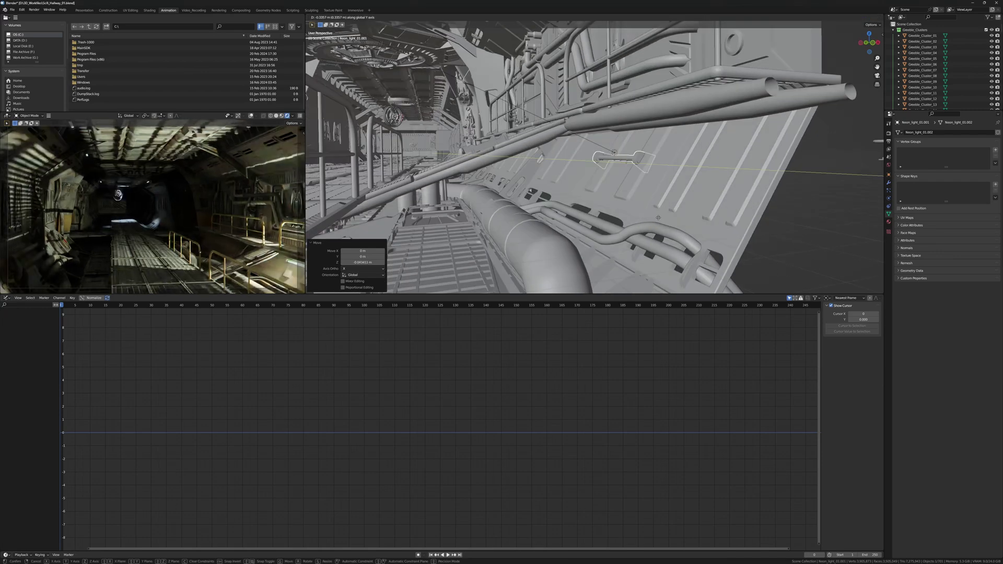
key(g)
key(y)
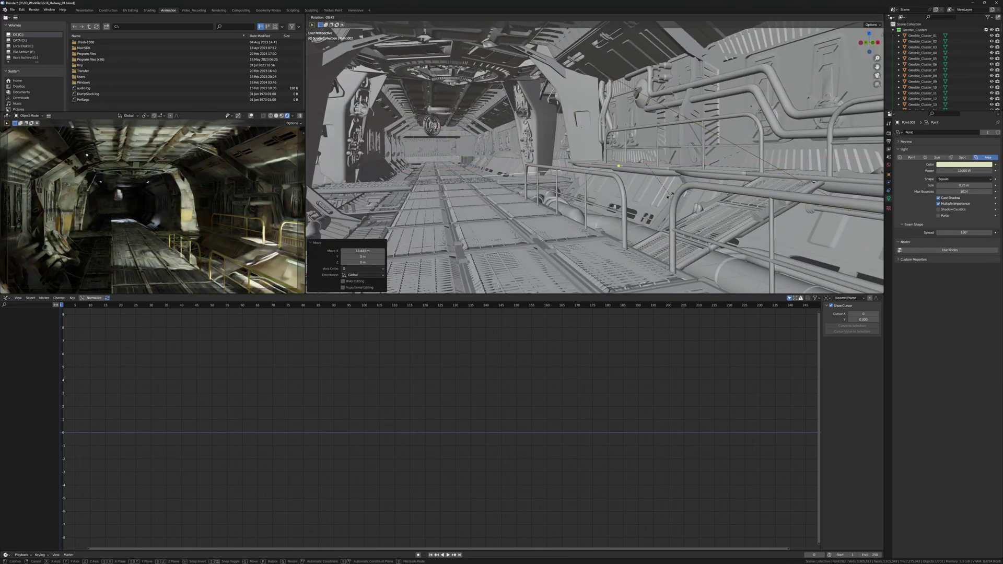
Step: Add a new area light near the side railing and rotate it
right_click(580, 160)
key(shift+a)
click(606, 157)
key(r)
click(562, 143)
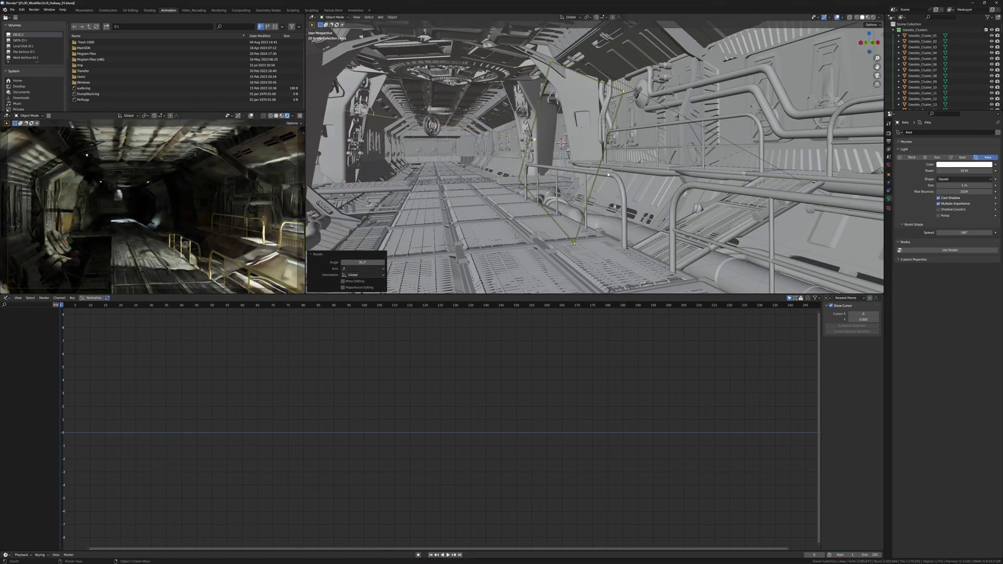
Step: Tint the new area light pale cyan and shift it along X at the hallway's far end
click(954, 165)
key(g)
key(x)
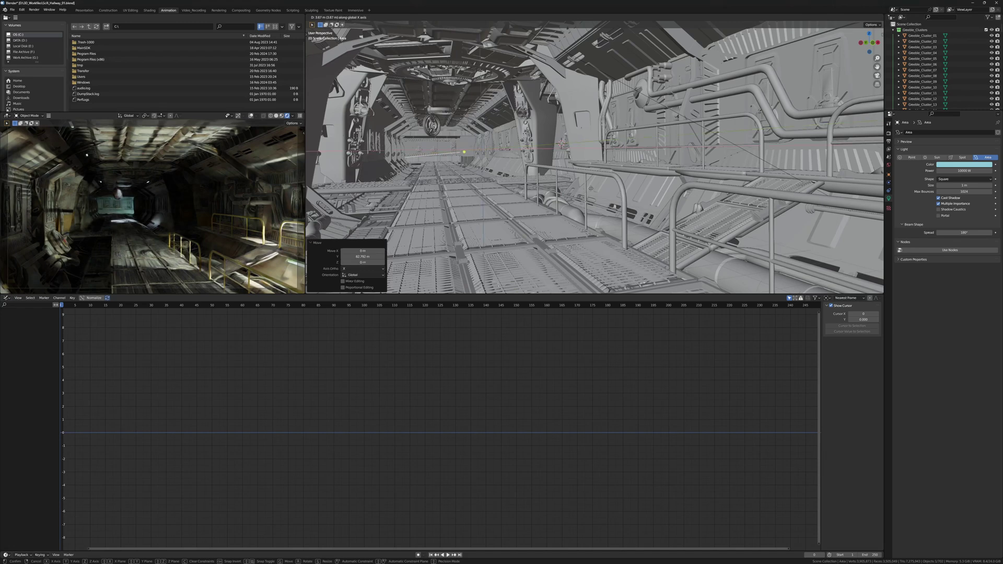
Step: Change the far-end area light's colour to saturated red and move the light along Z
click(964, 164)
click(958, 88)
key(Return)
click(964, 164)
click(975, 85)
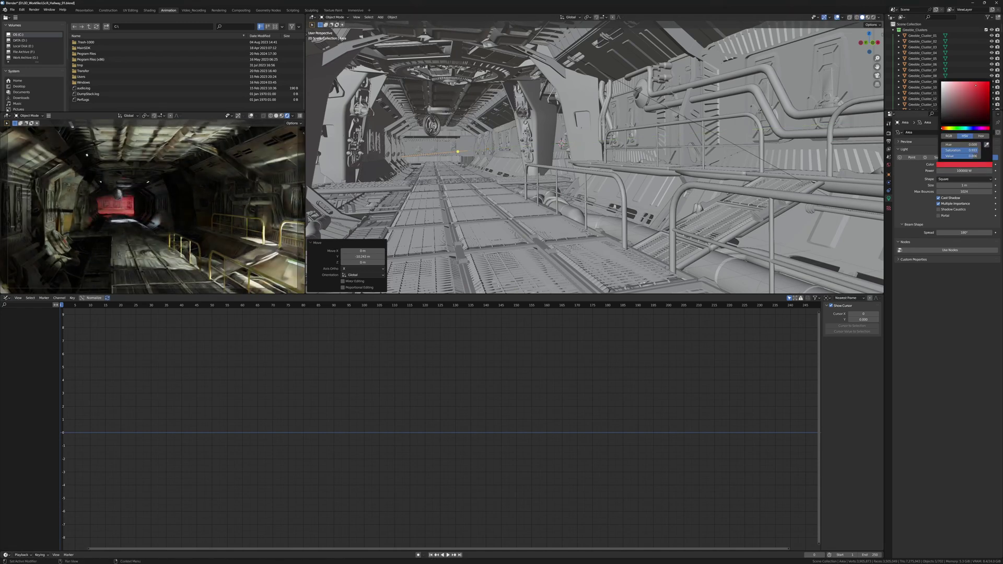
key(g)
key(z)
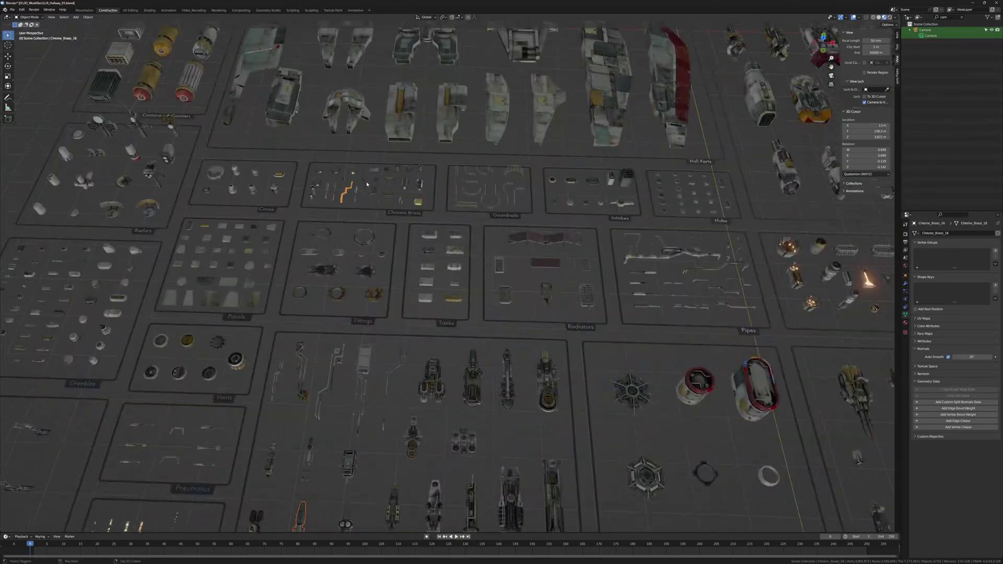
Step: Select a piece in the kit library layout, test-render the hallway's camera view and close the render
click(601, 281)
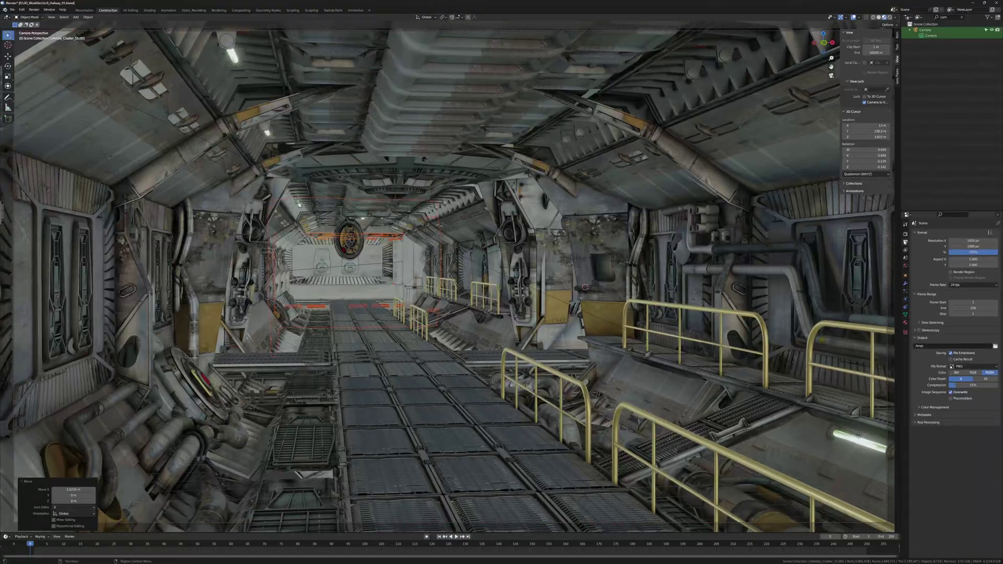
key(F12)
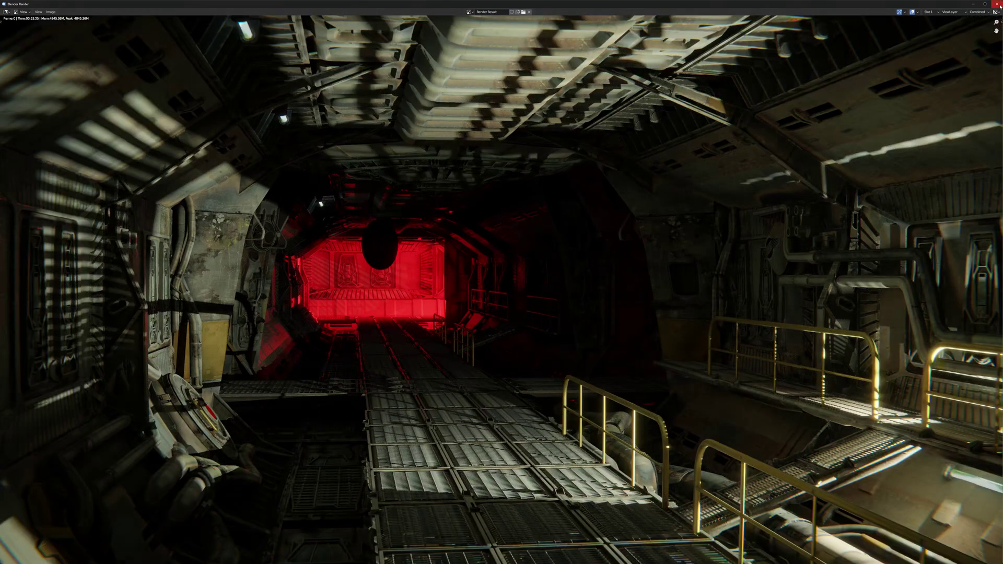
click(997, 4)
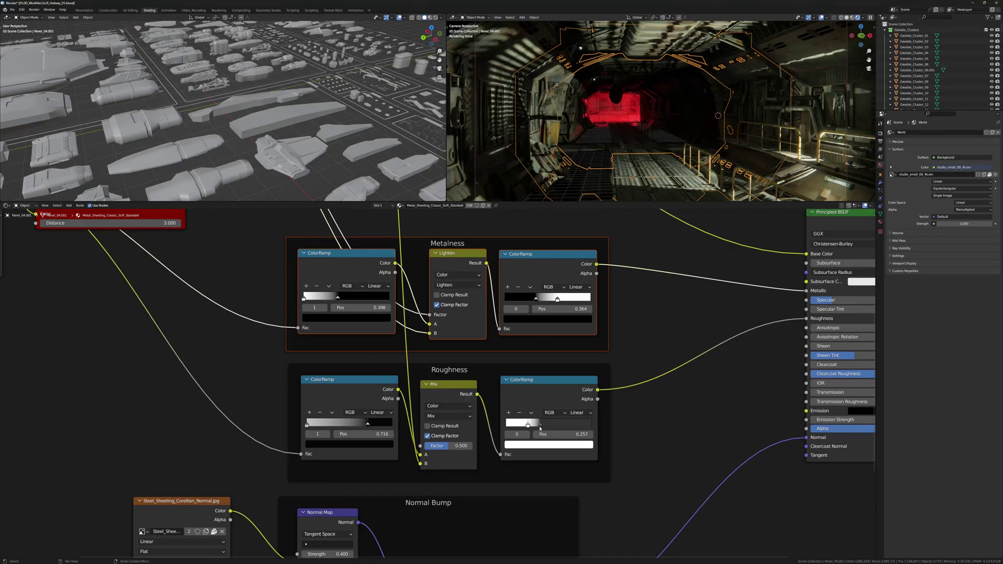
Step: Adjust the stops of both Roughness ColorRamps in the Metal_Sheeting_Classic_Scifi_Standard material
drag(524, 424, 519, 426)
drag(323, 427, 351, 429)
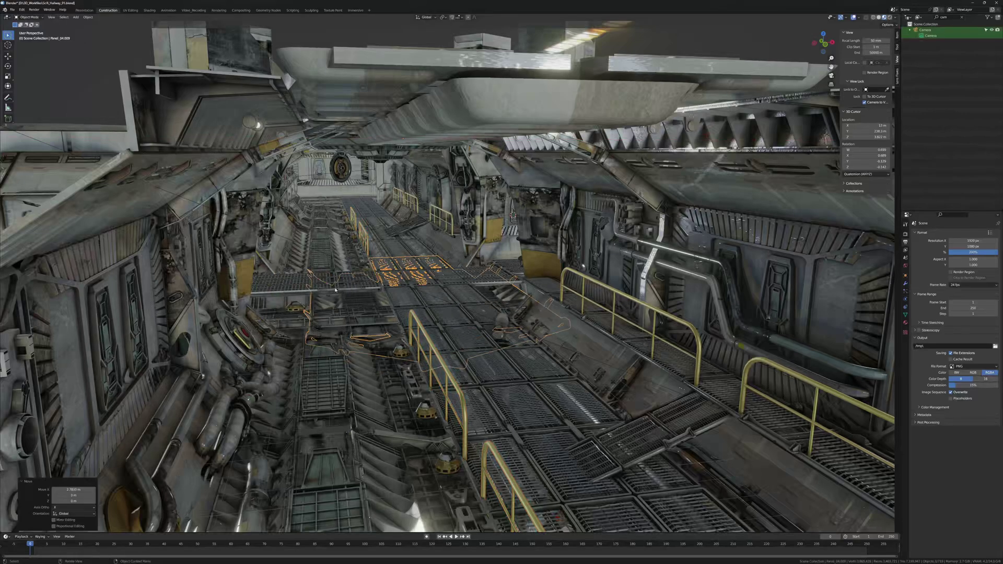
Step: Rotate a hallway floor piece about Y and slide the yellow guardrail along X, checking with a test render
key(r)
key(y)
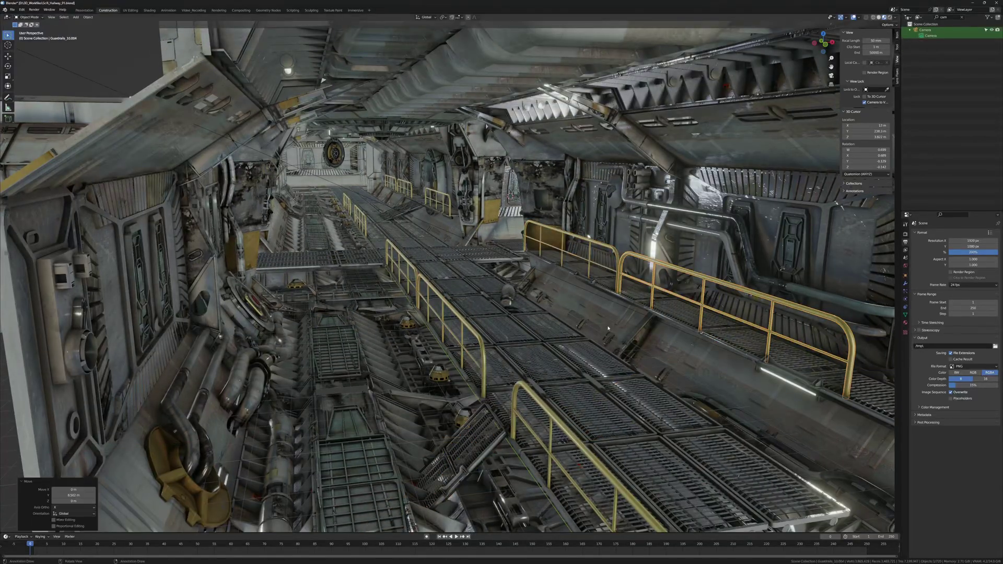
key(g)
key(x)
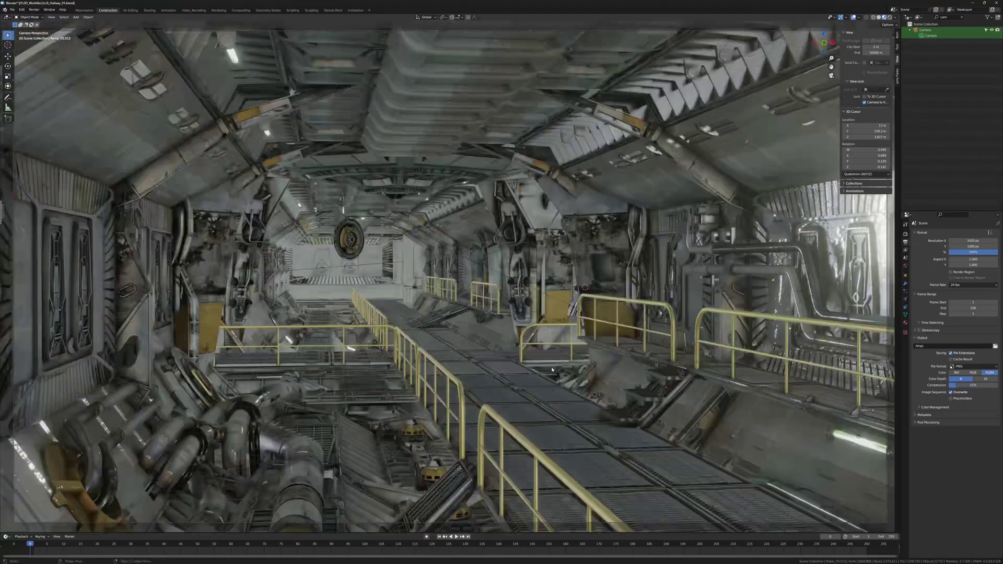
key(F12)
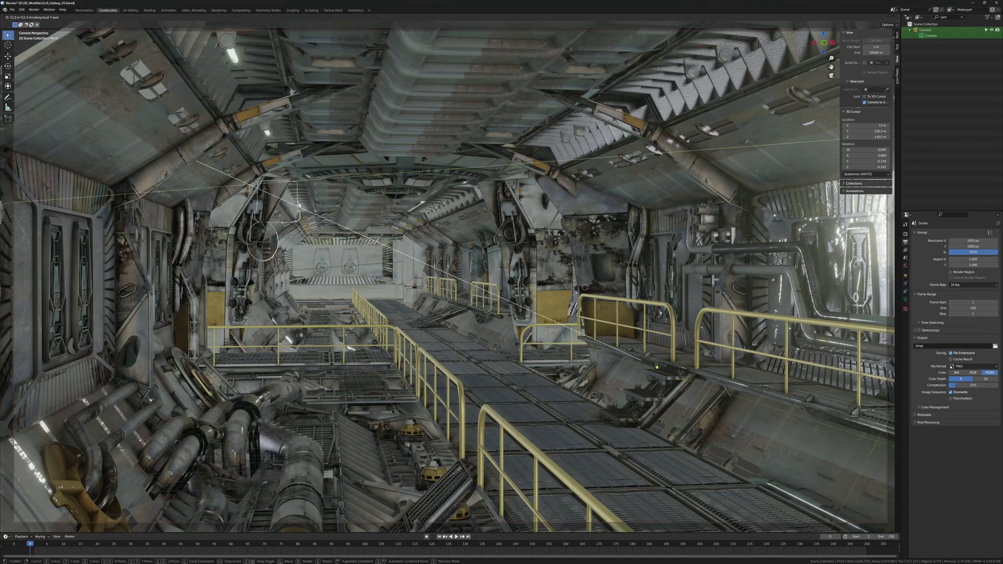
Step: Reposition the pale yellow area light along Y within the hallway
click(816, 428)
middle_drag(816, 429, 452, 98)
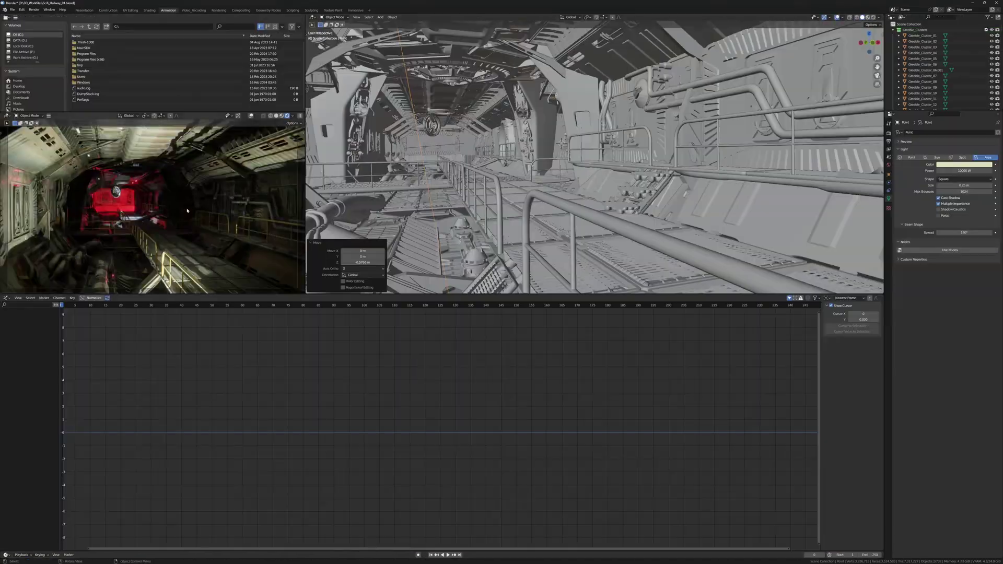
middle_drag(594, 157, 523, 167)
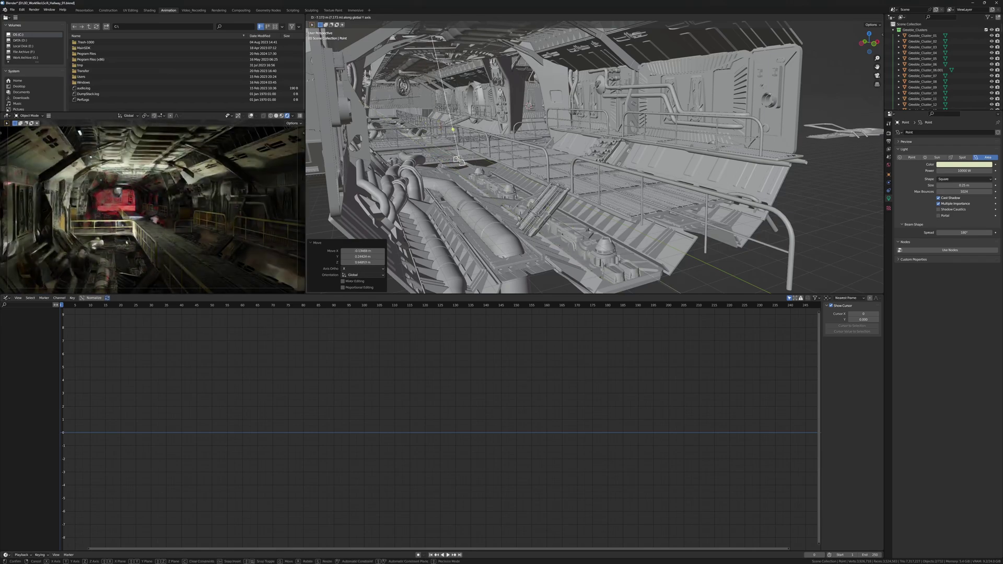
middle_drag(429, 90, 638, 157)
Step: Move the neon light mesh along Y beside the lower floor pipes and adjust its scale
key(g)
key(y)
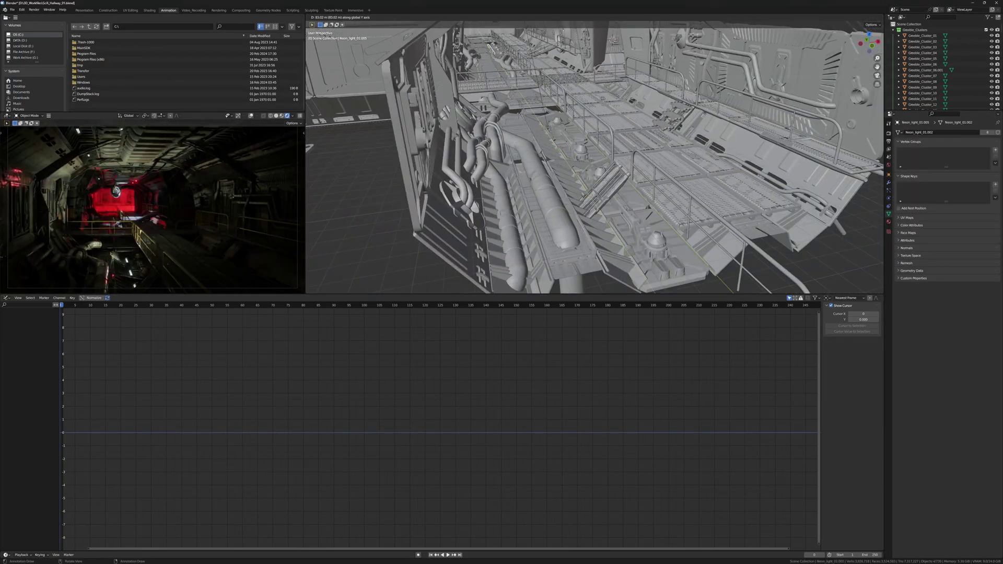
click(602, 98)
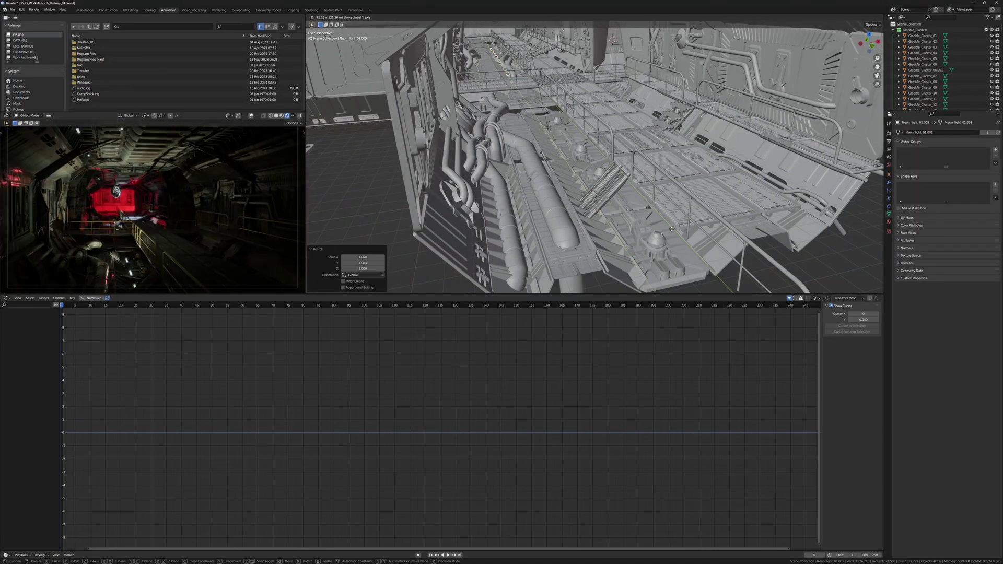
click(571, 157)
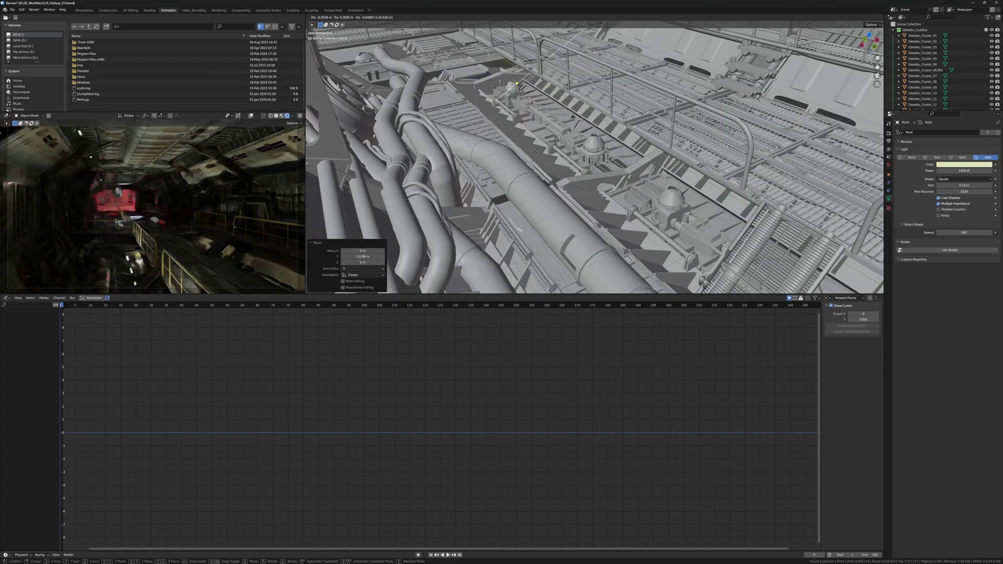
Step: Make a linked duplicate of the area light along Y and shift it along X toward the side wall
key(alt+d)
key(y)
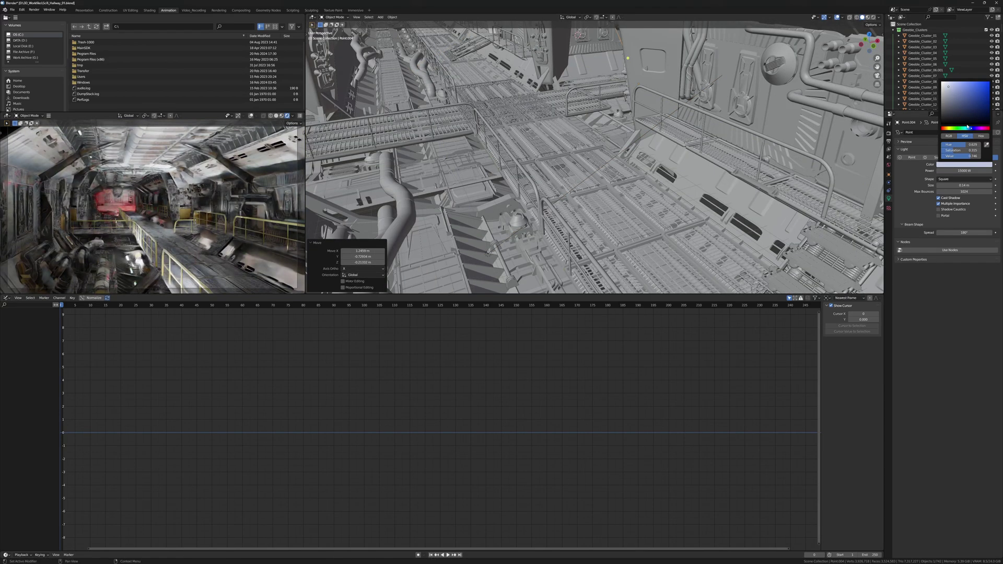
key(g)
key(x)
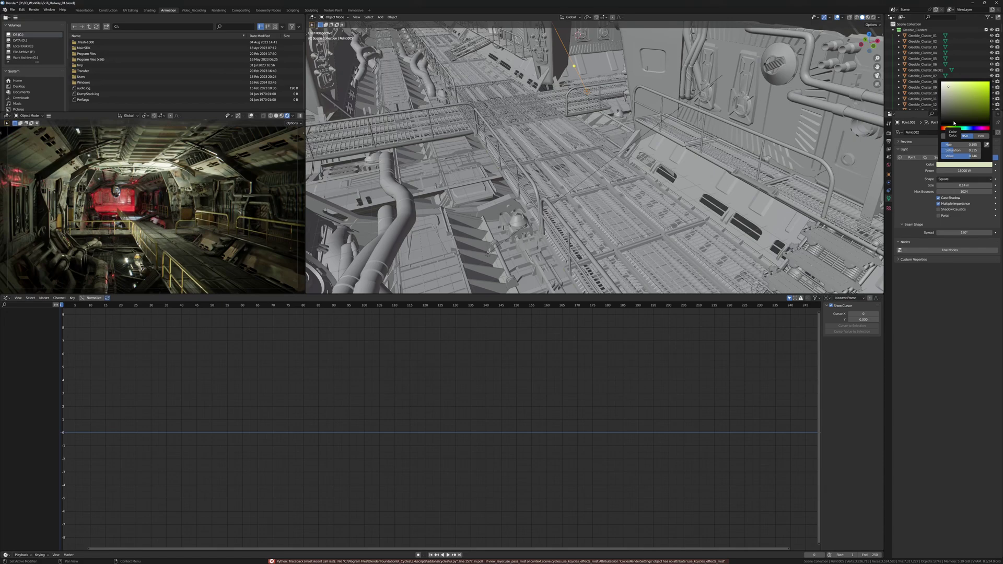
Step: Make another linked duplicate of the area light along X and adjust its height along Z by the side wall
key(alt+d)
key(x)
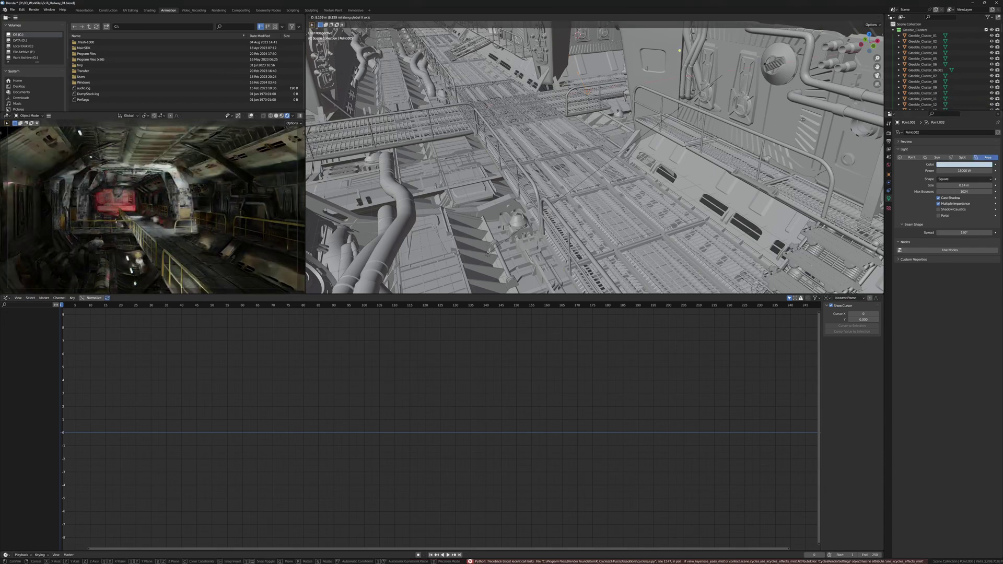
click(800, 135)
key(g)
key(z)
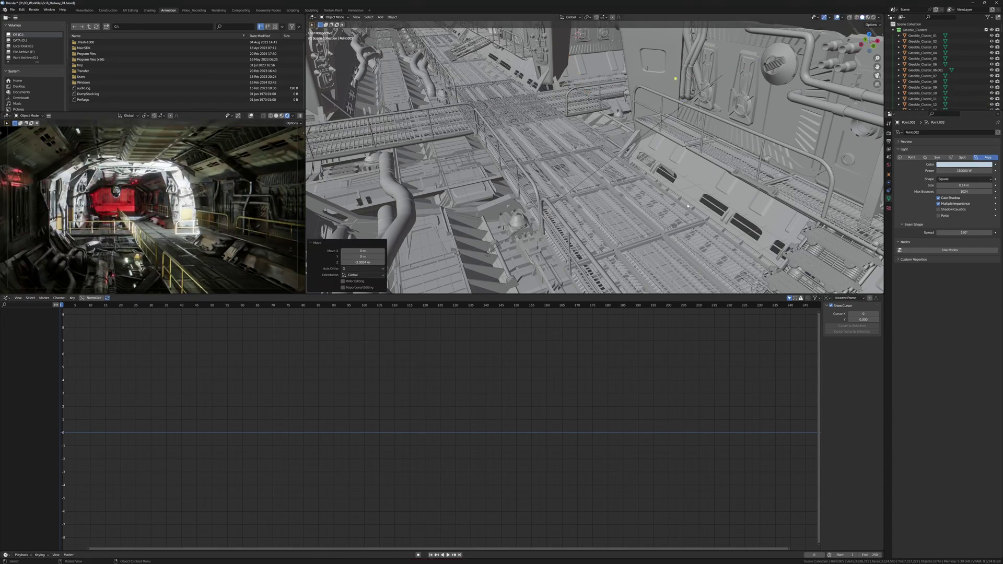
Step: Select the floor neon light and open the emission Strength of its Lights_&_Windows_Alpha_FX material for editing
click(503, 262)
click(900, 208)
click(963, 222)
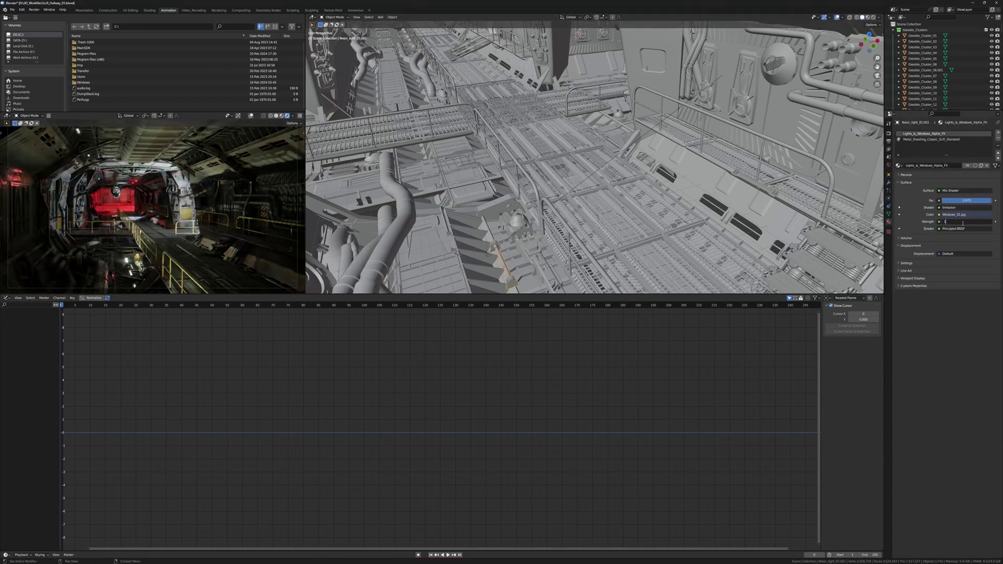
Step: Move the pale blue area light along X near the side wall
click(731, 122)
key(g)
key(x)
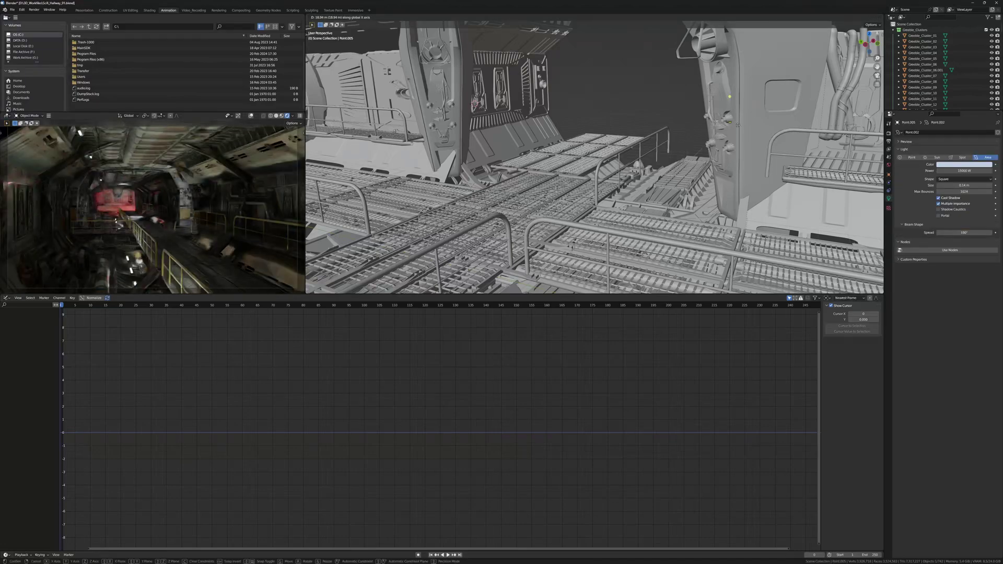
click(677, 151)
middle_drag(678, 151, 678, 165)
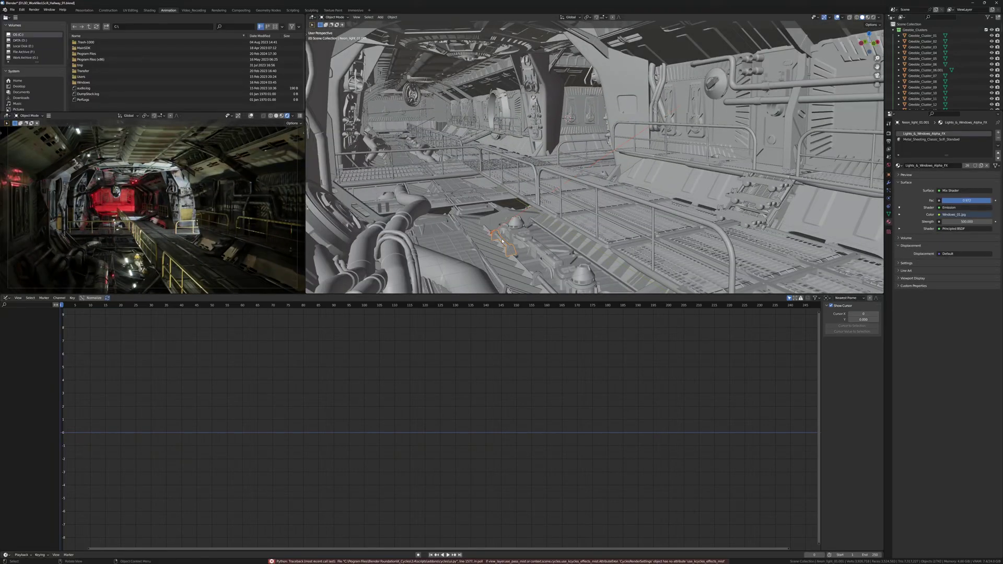
Step: Undo the last change and try moving the pale blue area light along X again
key(ctrl+z)
key(g)
key(x)
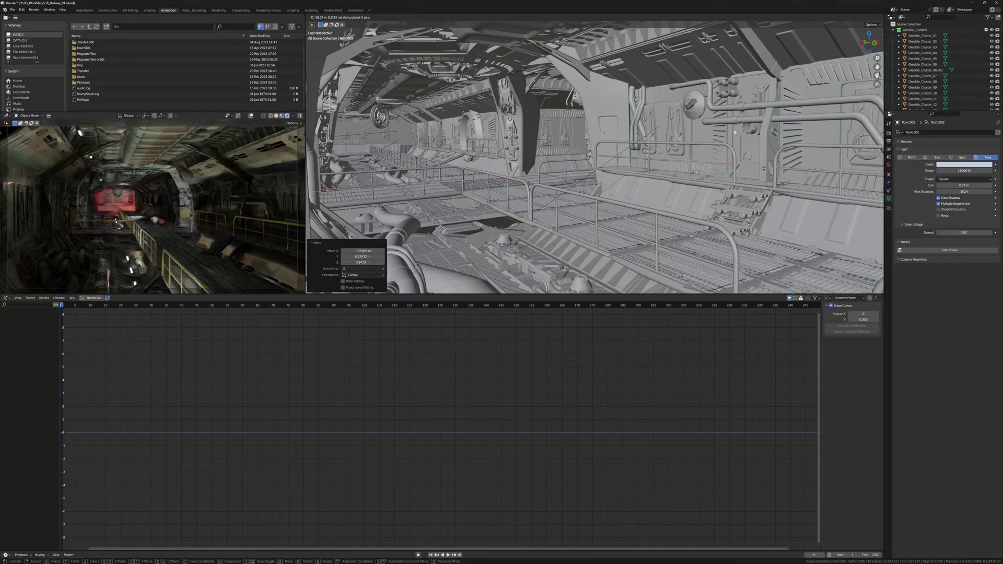
key(Escape)
Step: Move the pale blue area light along Y and test-render the scene
key(g)
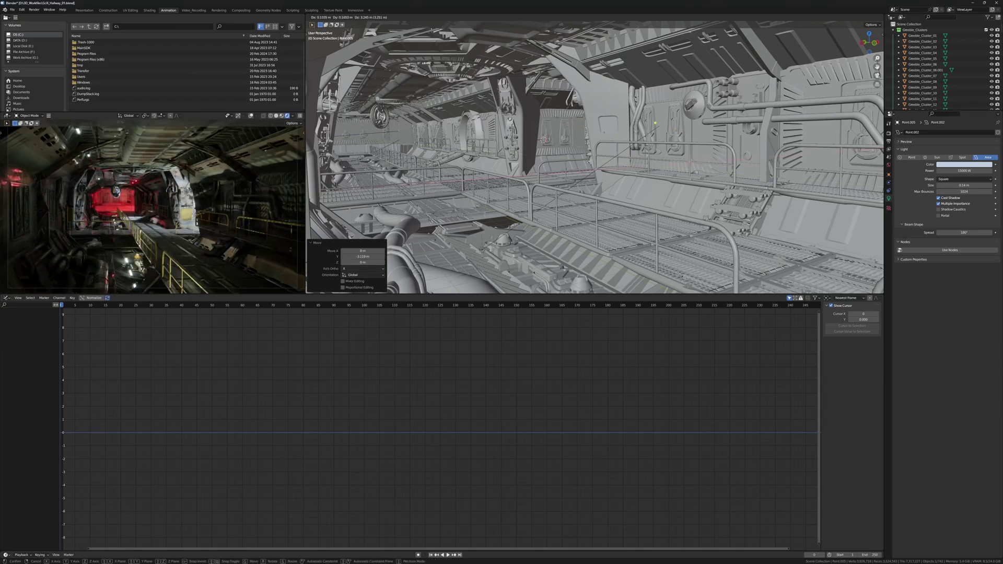
key(y)
key(F12)
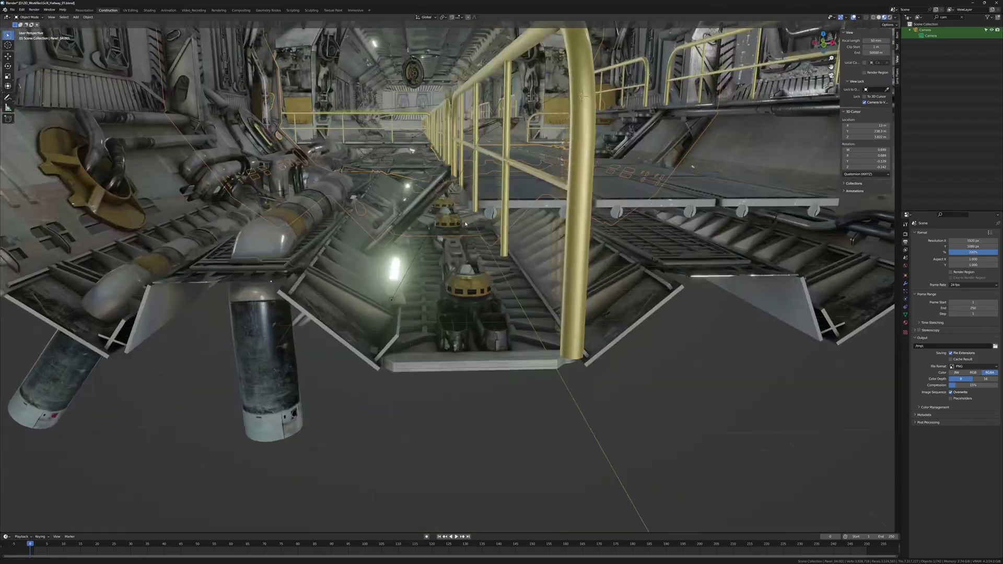
Step: Adjust the height of the wall panel at the hallway's end, mirror it along Y and slide it along X
key(Return)
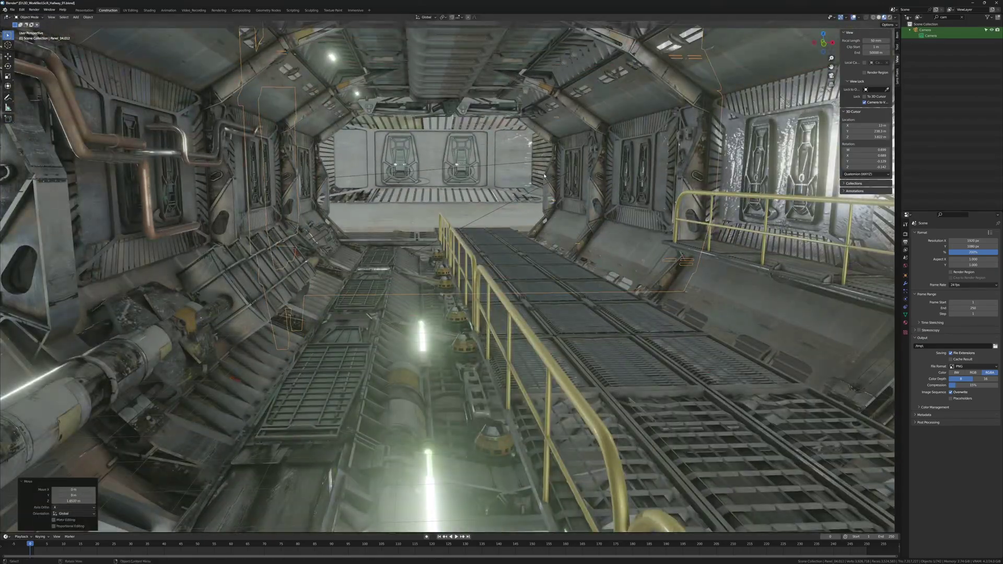
key(g)
key(z)
key(ctrl+m)
key(x)
key(Return)
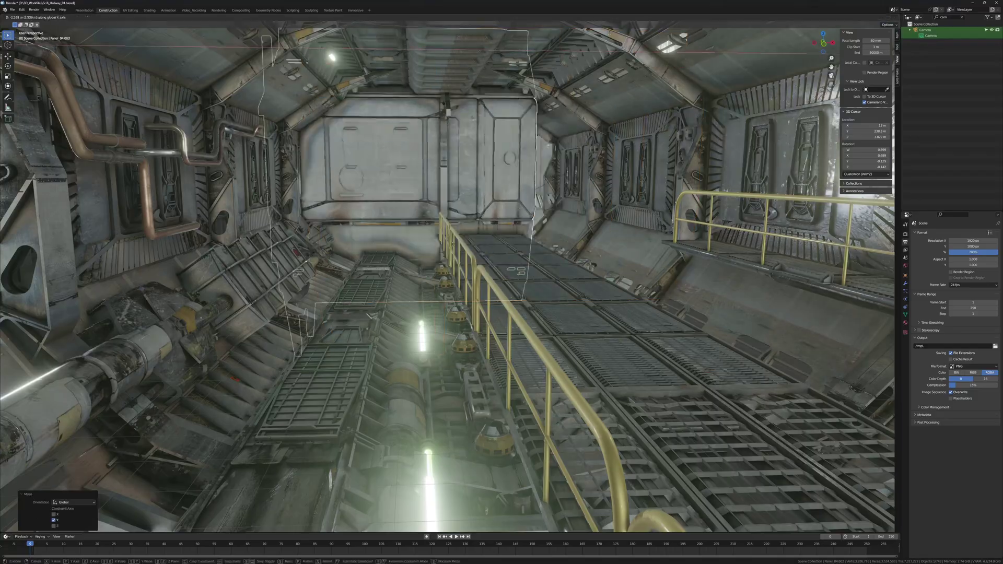
key(g)
key(x)
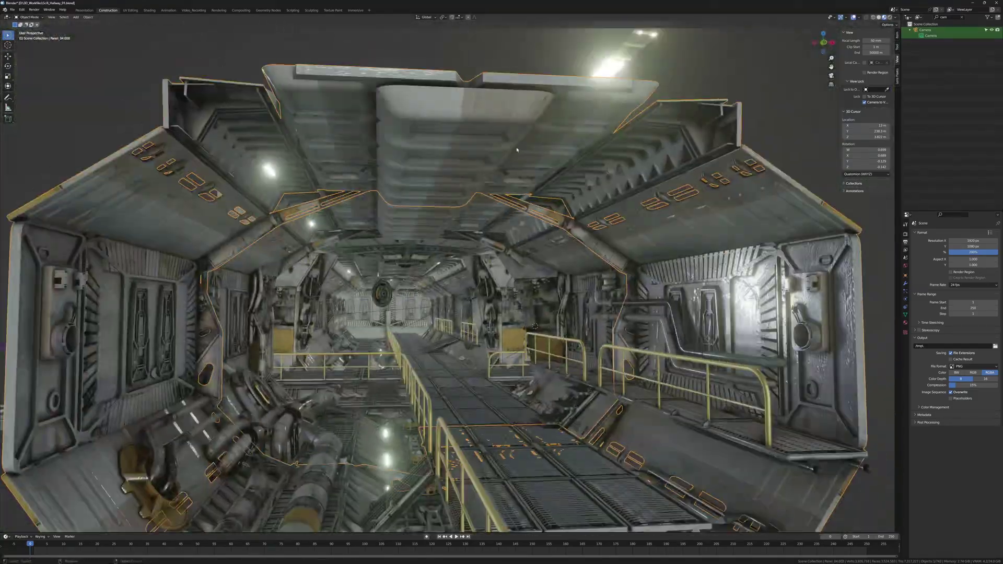
Step: Select the linked ceiling panel geometry in the hallway's end section and widen it along X
key(Tab)
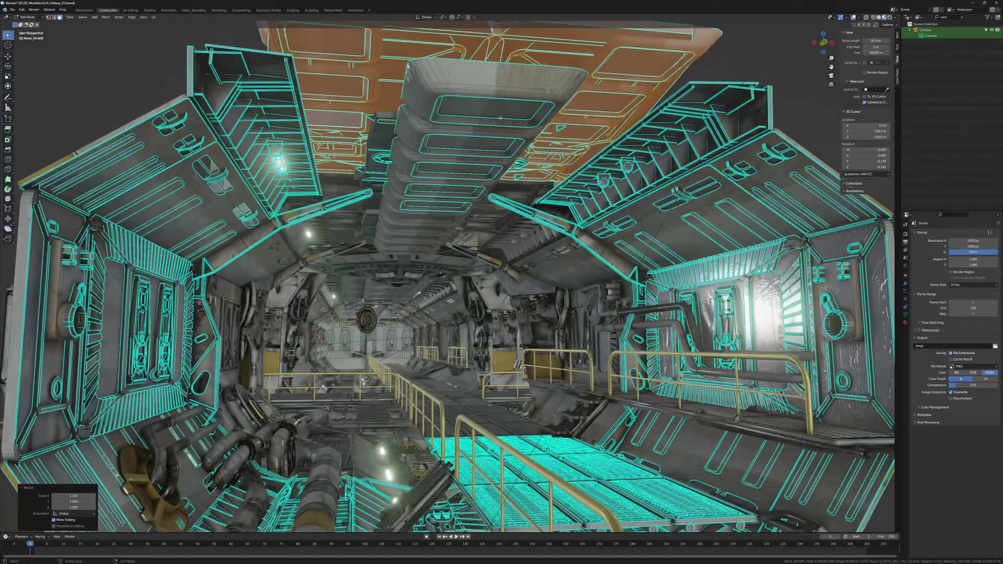
key(ctrl+l)
key(Tab)
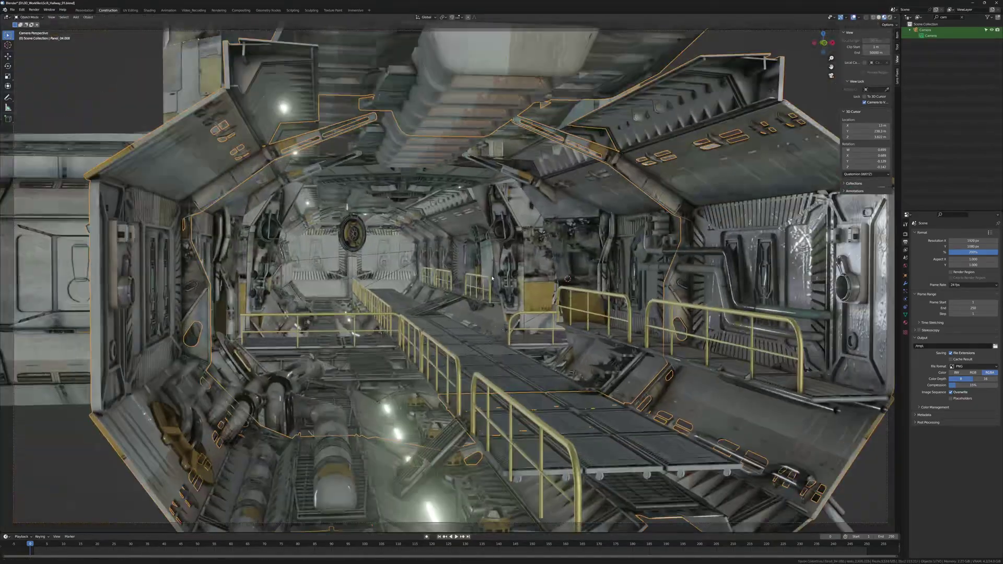
Step: Place linked duplicates of the hallway kit pieces along Y to extend the corridor, and save the file
key(alt+d)
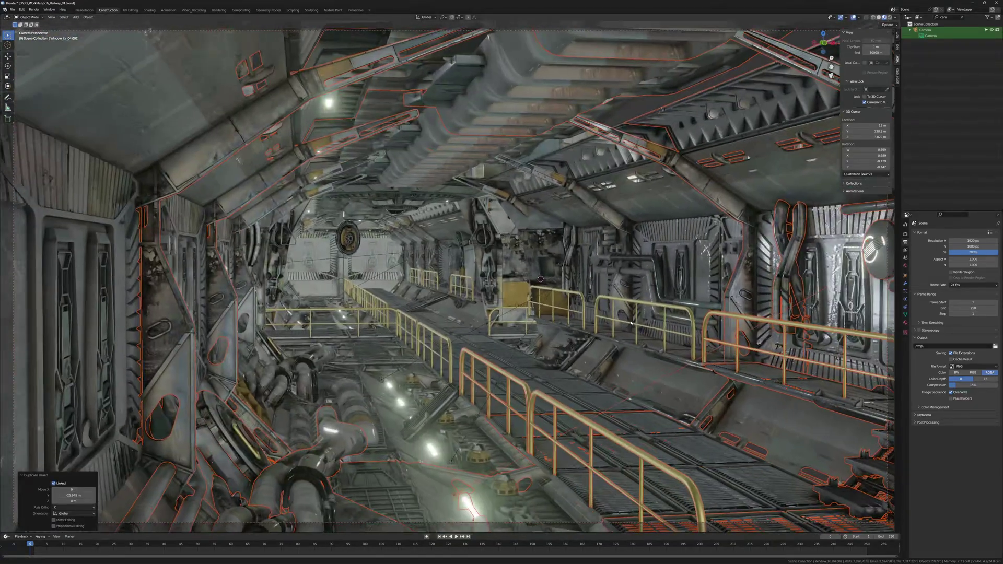
key(ctrl+s)
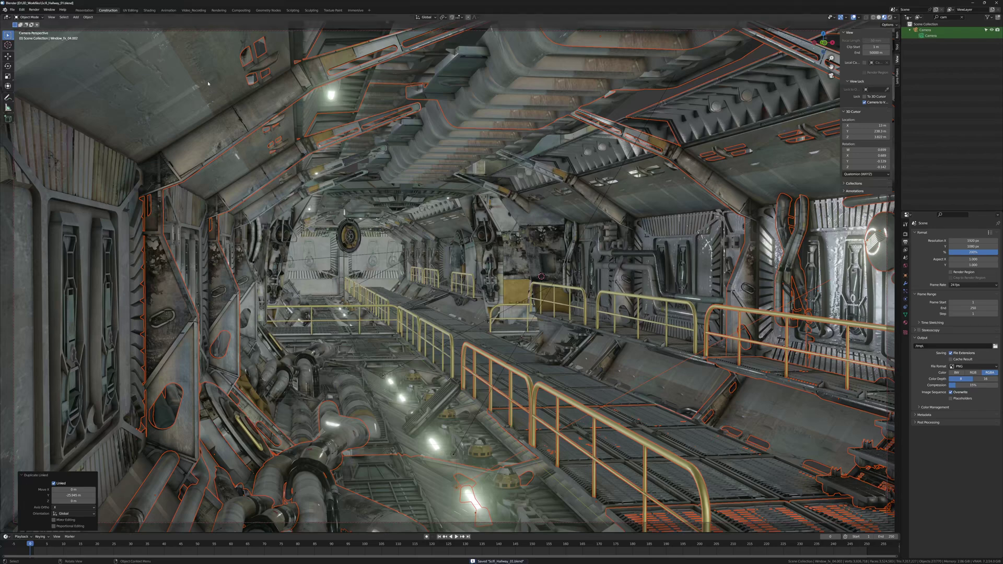
Step: Add the 12_Idle5_2K character asset to the scene beside the hallway and return to the camera view
key(ctrl+Page_Down)
key(ctrl+Page_Down)
key(ctrl+Page_Down)
key(ctrl+Page_Down)
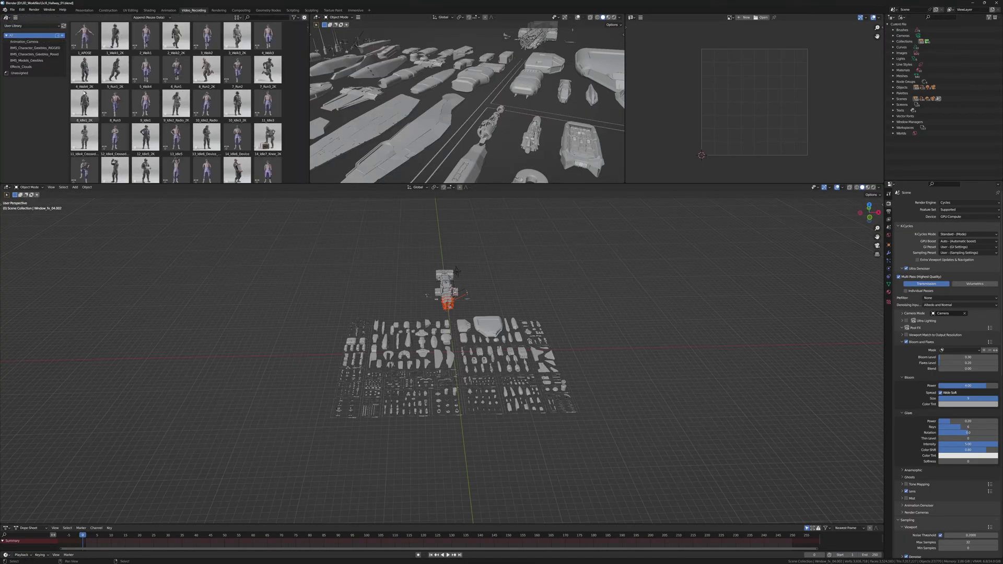
key(KP_Decimal)
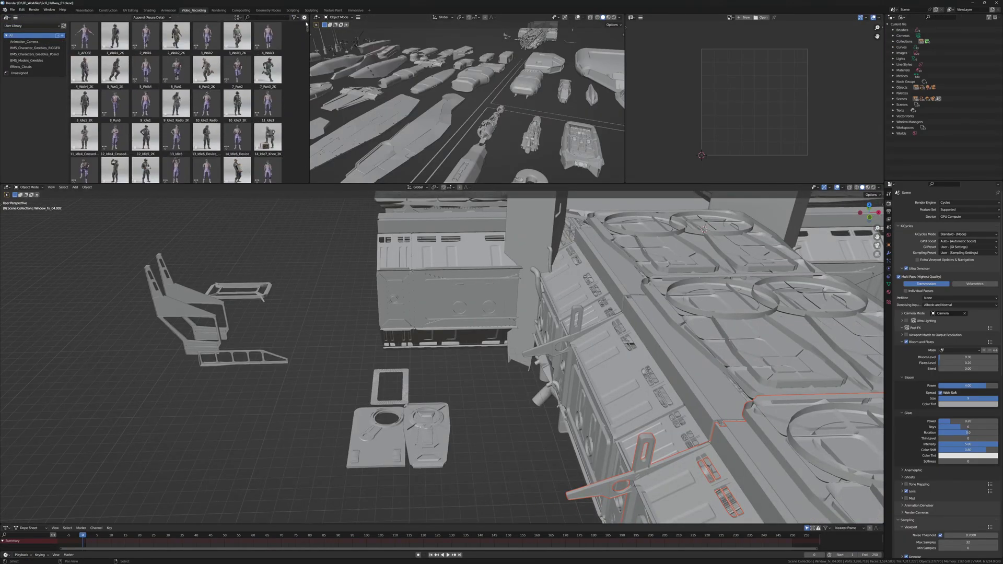
drag(148, 137, 391, 441)
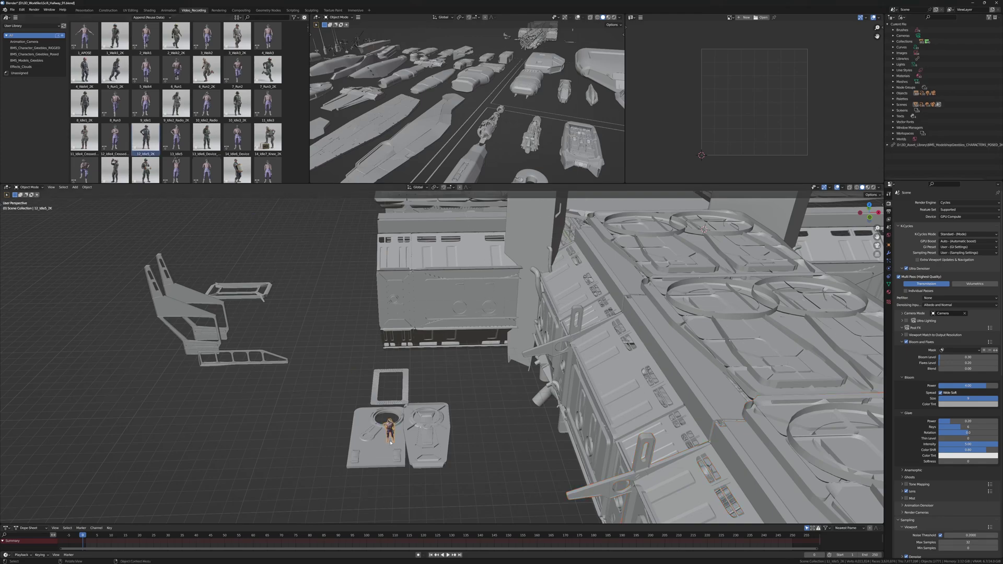
key(KP_0)
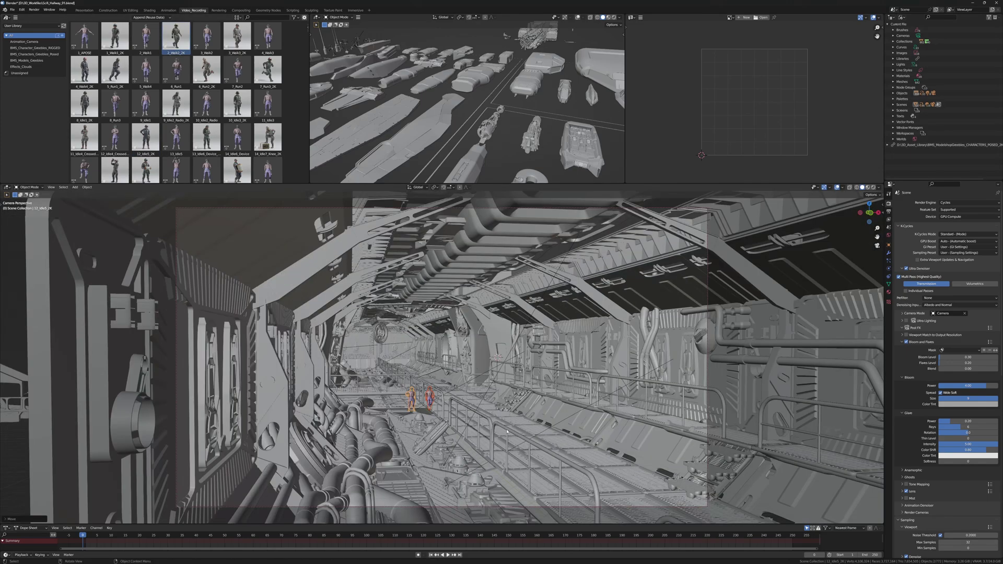
Step: Add the 2_Walk2_2K character asset and position the characters inside the hallway, with the idle one on the raised side walkway
drag(178, 38, 392, 376)
key(g)
key(x)
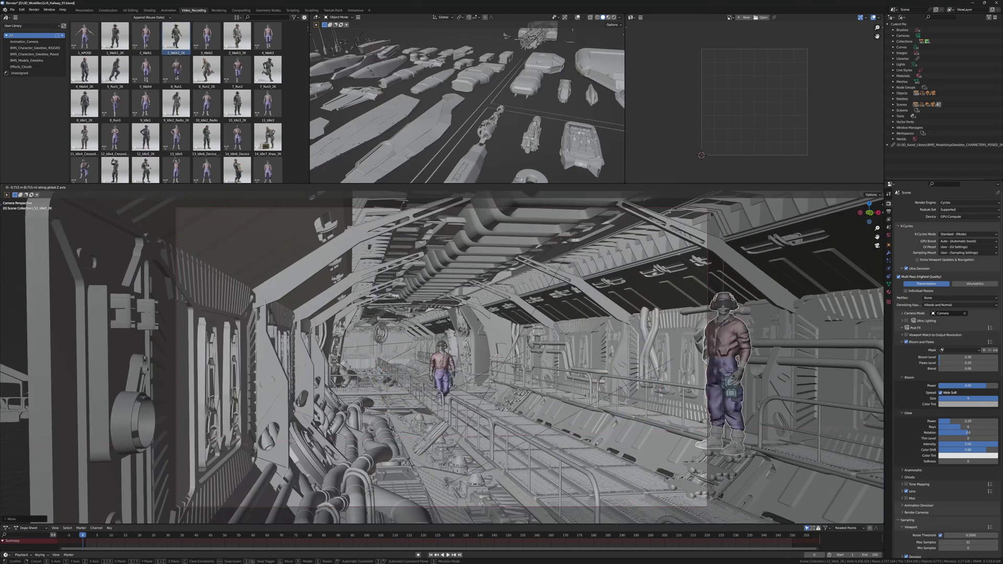
click(678, 406)
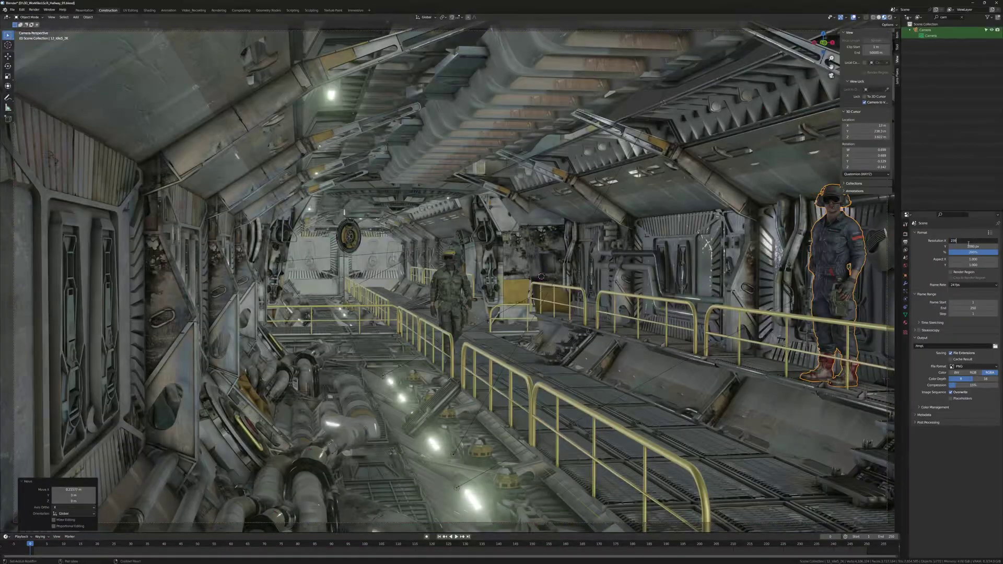
Step: Set the horizontal render resolution to 2350 px
text(0)
key(Return)
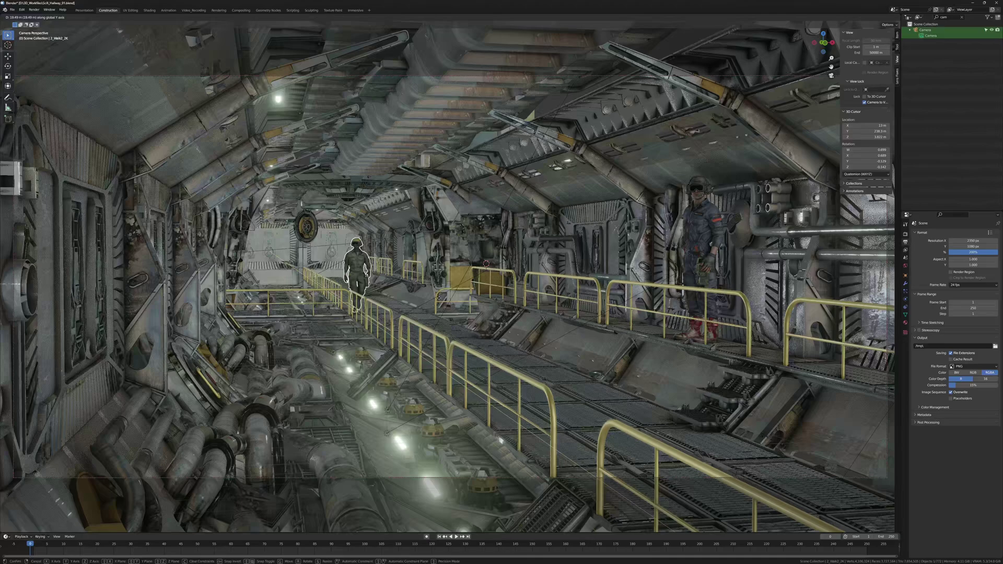
Step: Place the walking character farther down the hallway along Y, shift both characters along X, and test-render the scene
click(448, 349)
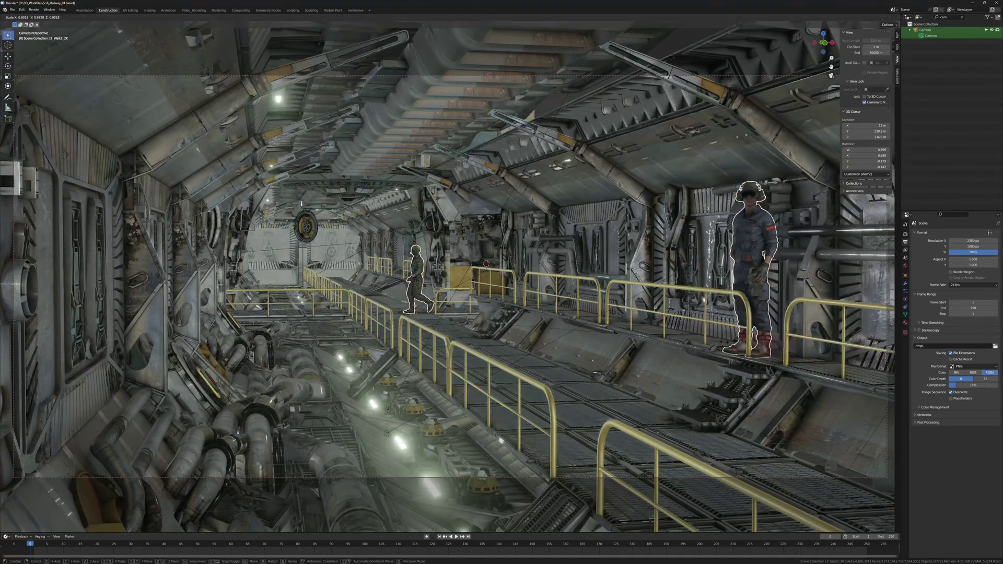
key(g)
key(x)
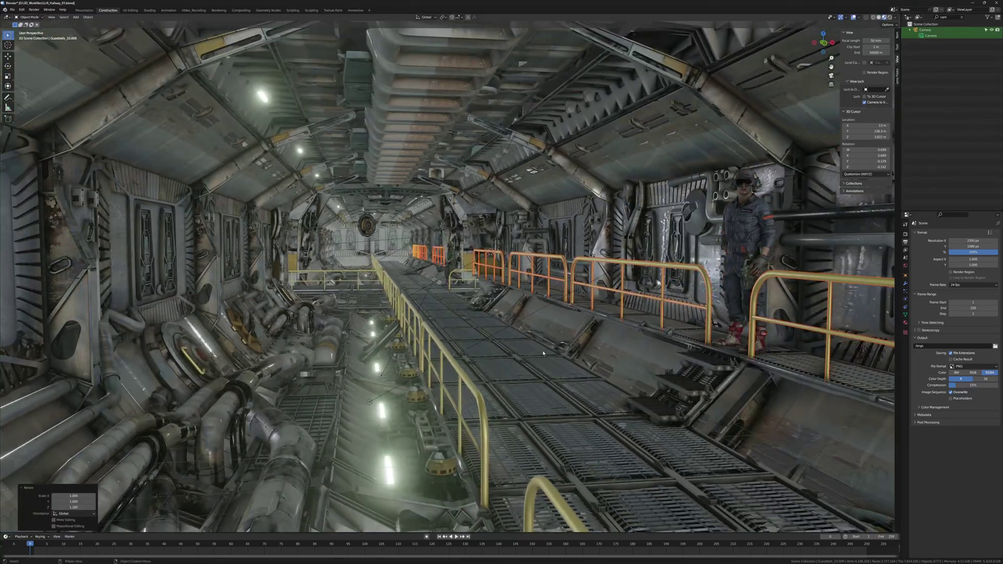
key(F12)
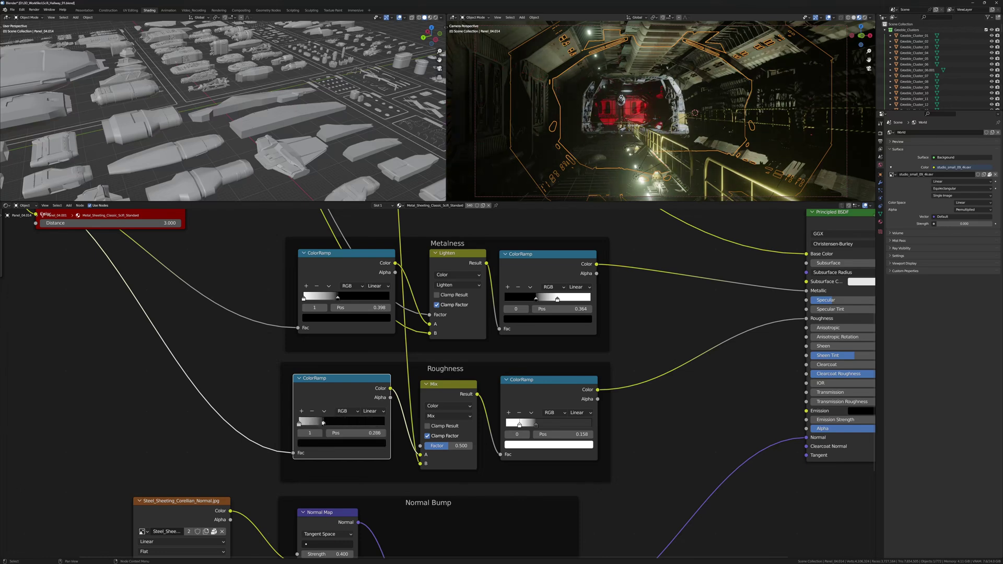
Step: Select the vertical side wall pieces of the hallway section and scale them down in height into narrow bands
click(107, 10)
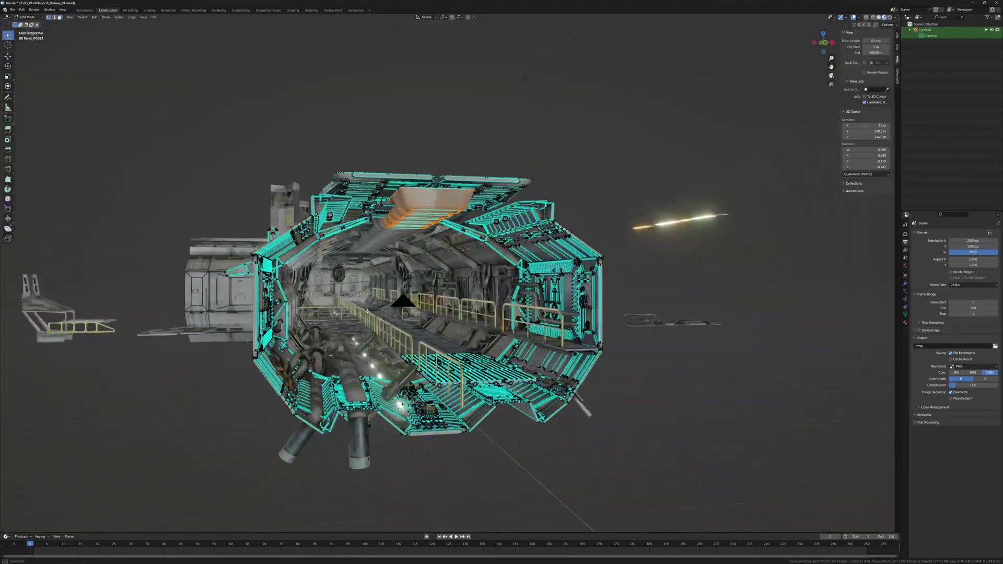
alt+middle_drag(397, 293, 364, 311)
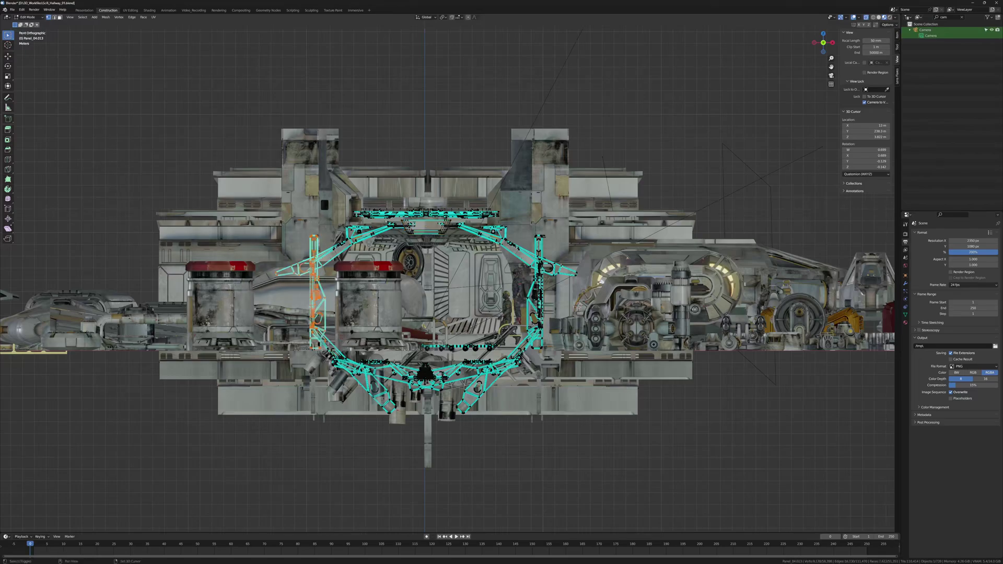
key(KP_0)
key(s)
key(z)
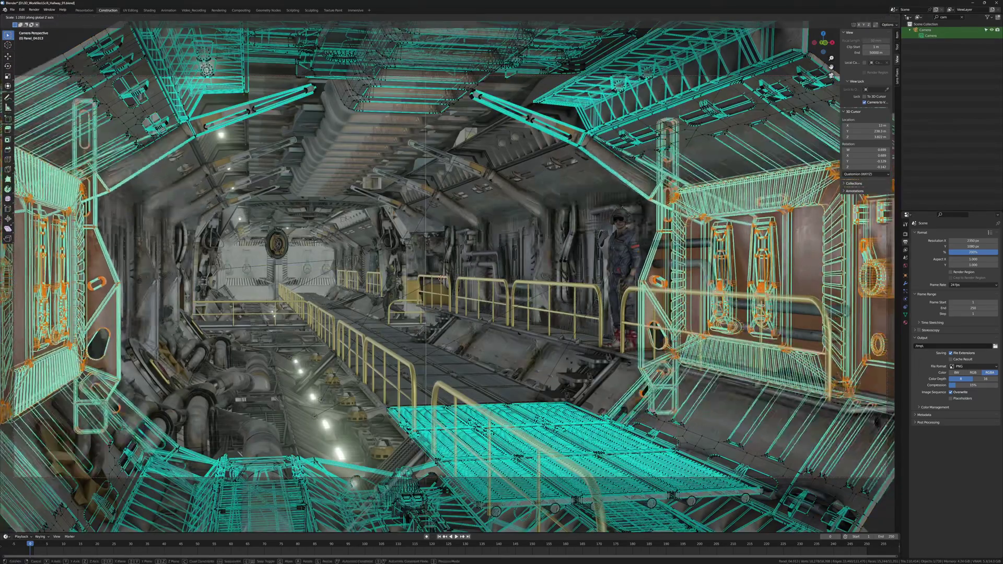
key(z)
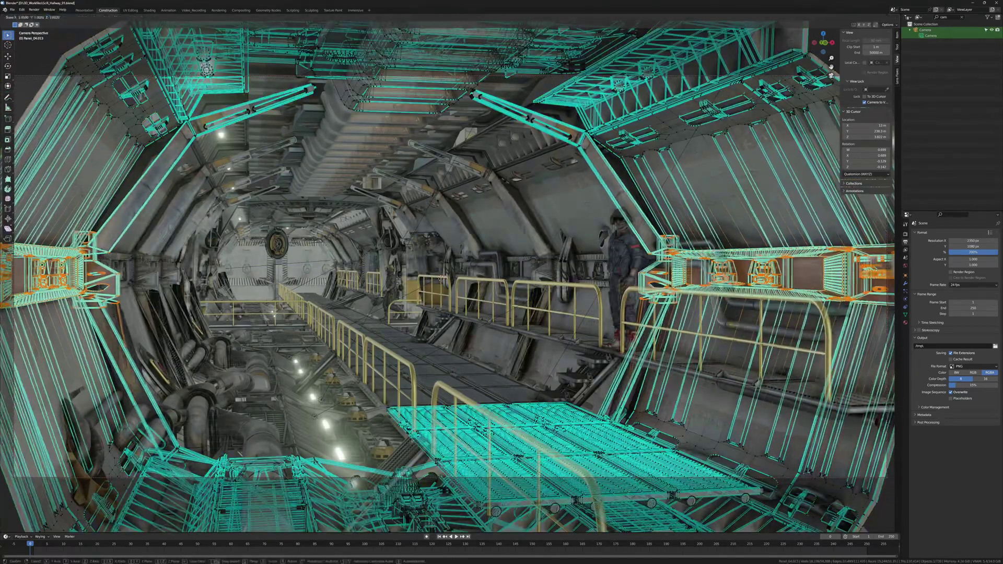
click(734, 374)
key(Tab)
key(Tab)
Step: Select the linked geometry of the hallway section's diagonal ceiling beams and scale it along Z
key(KP_1)
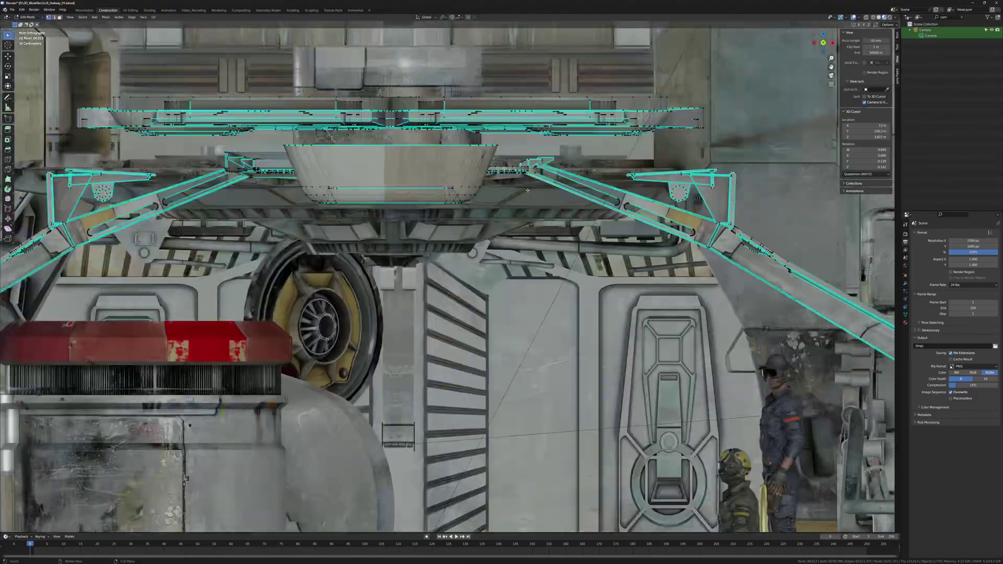
scroll(534, 202, up, 2)
scroll(534, 201, down, 2)
middle_drag(534, 202, 224, 198)
key(ctrl+l)
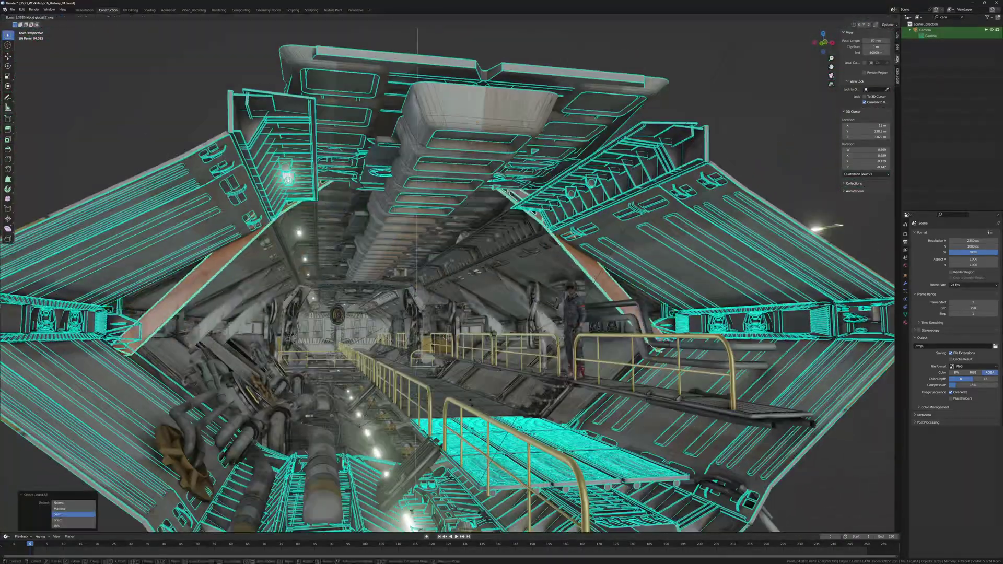
key(Return)
key(Tab)
key(Tab)
key(Tab)
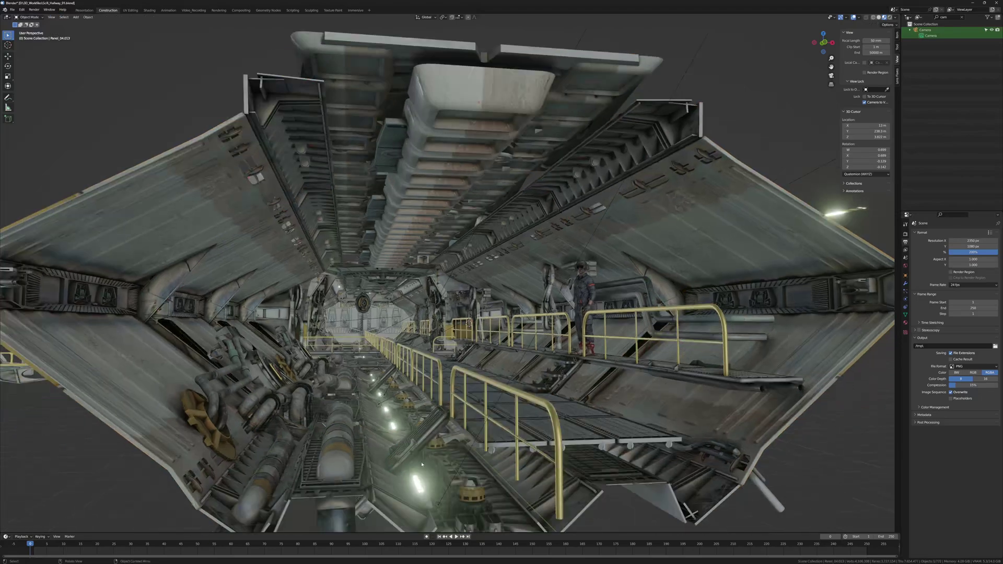
Step: Move the glowing window light strip along Y beside the hallway and test-render the camera view
middle_drag(449, 293, 523, 262)
key(g)
click(535, 245)
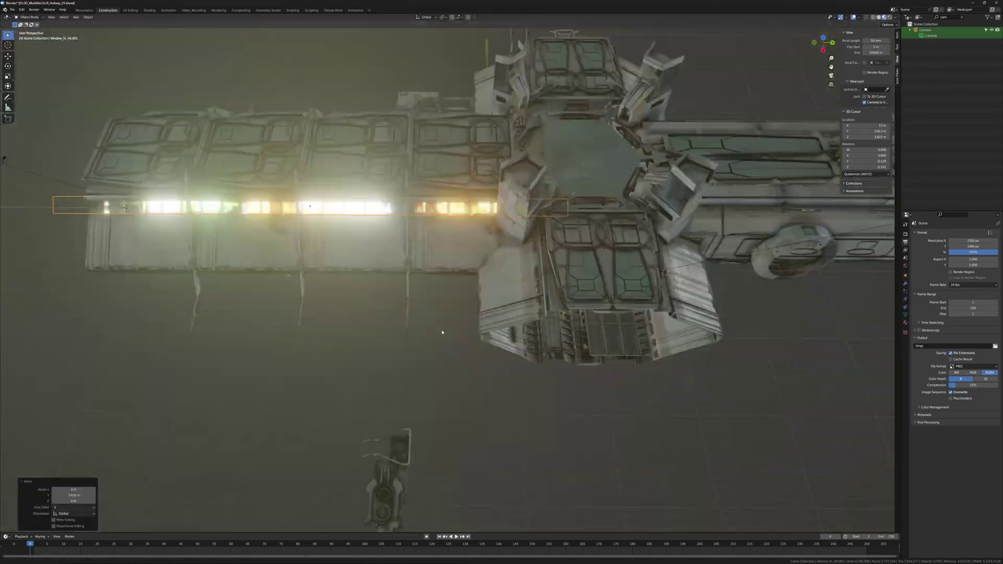
key(KP_0)
key(F12)
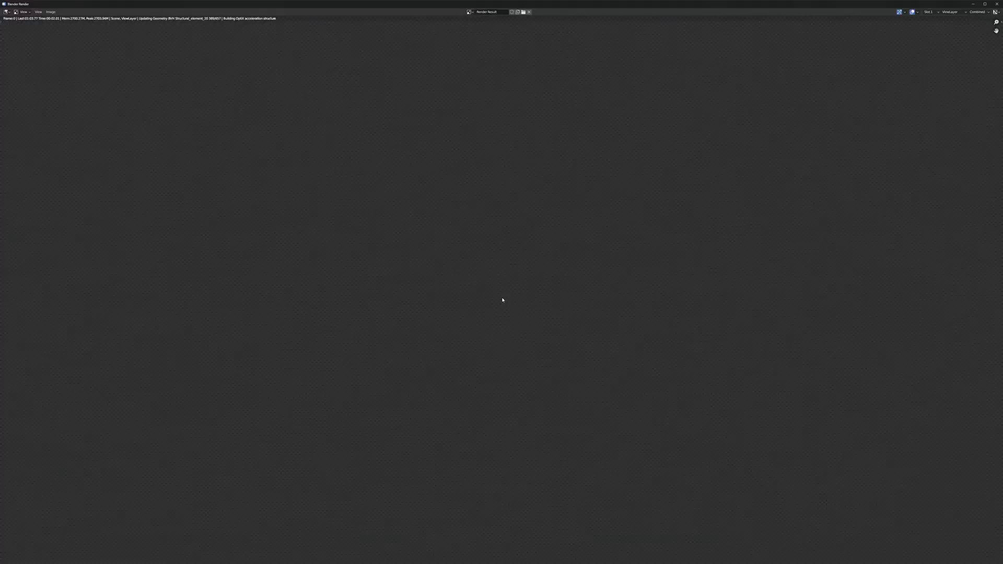
scroll(503, 300, down, 1)
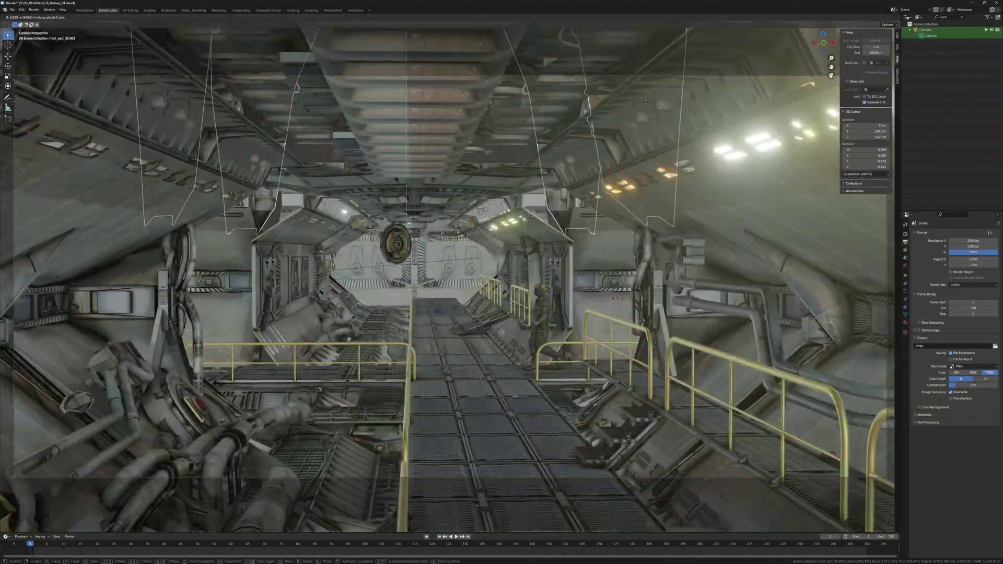
Step: Scale the selected geometry of the hallway panel section along Z and test-render the scene
middle_drag(618, 299, 448, 284)
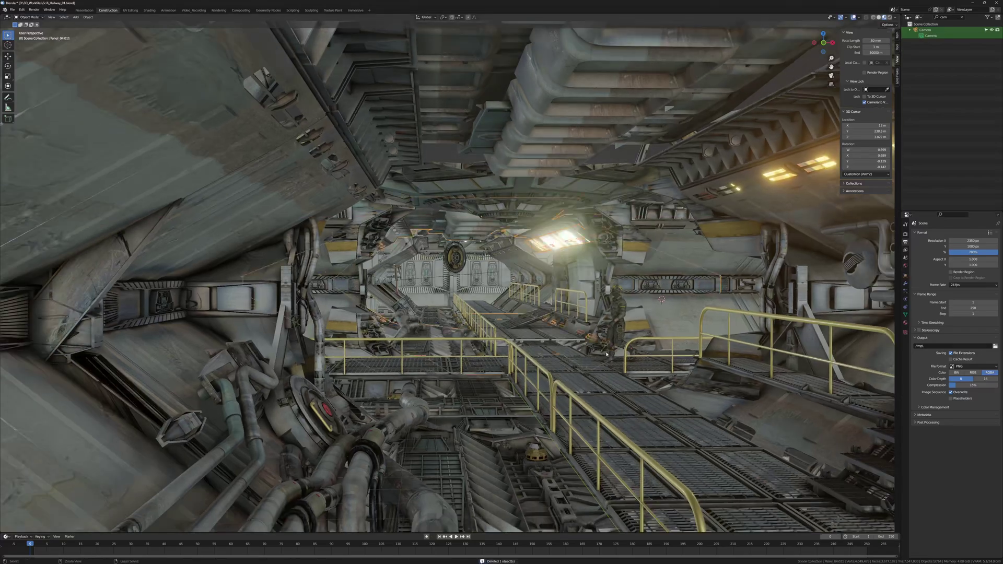
key(Return)
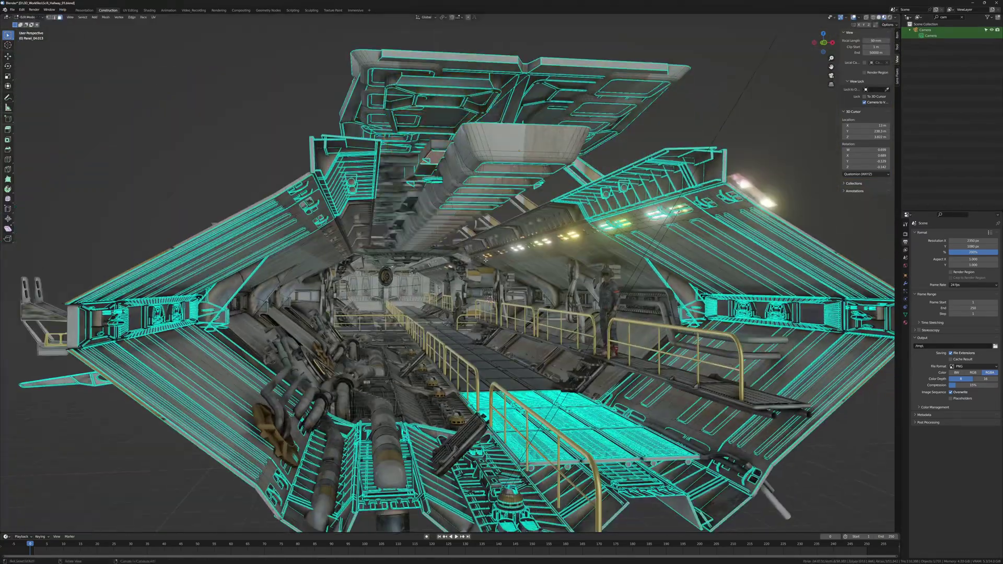
key(s)
key(z)
key(Return)
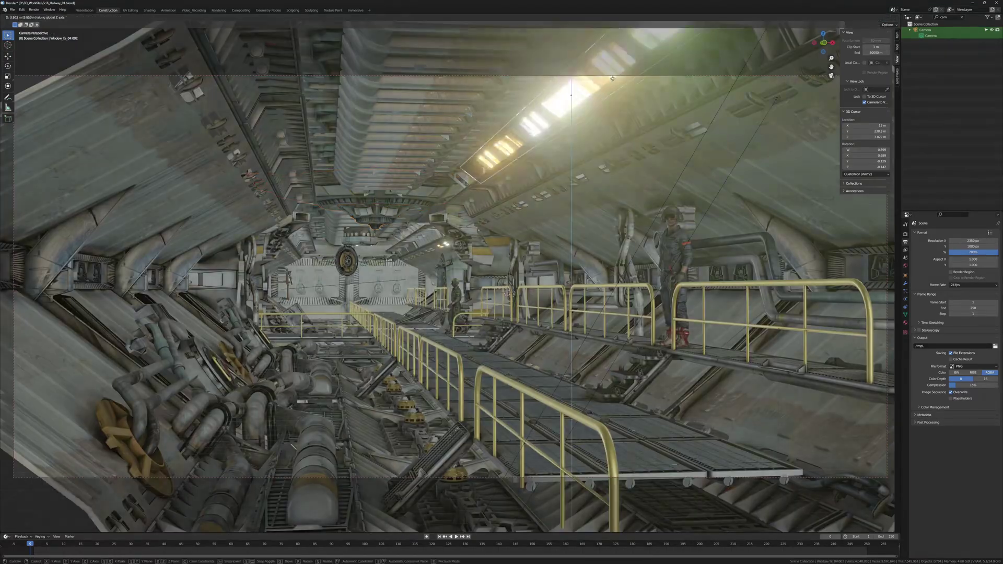
key(F12)
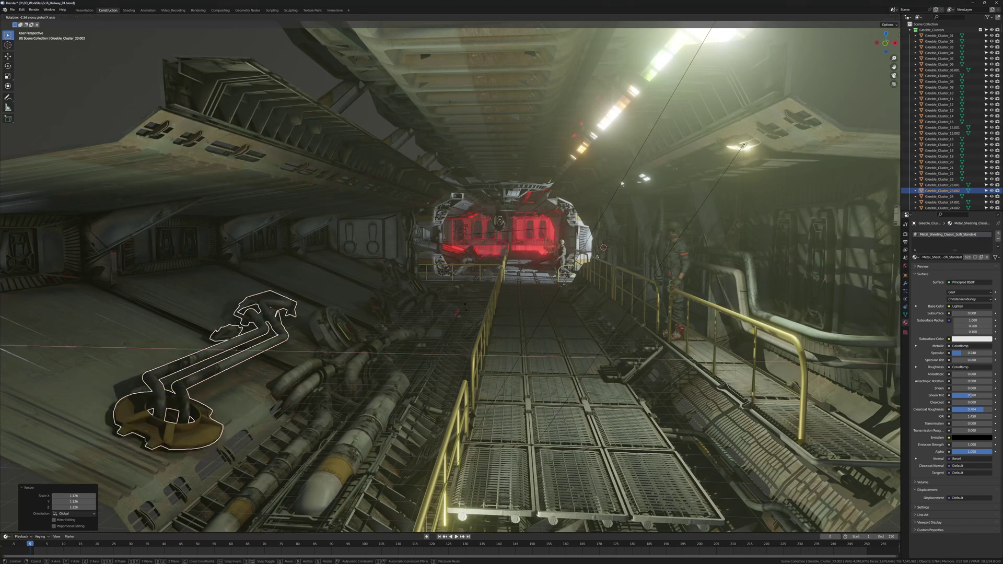
Step: Rotate the yellow-based pipe cluster on the sloped side wall about X and Y
click(335, 334)
key(r)
key(y)
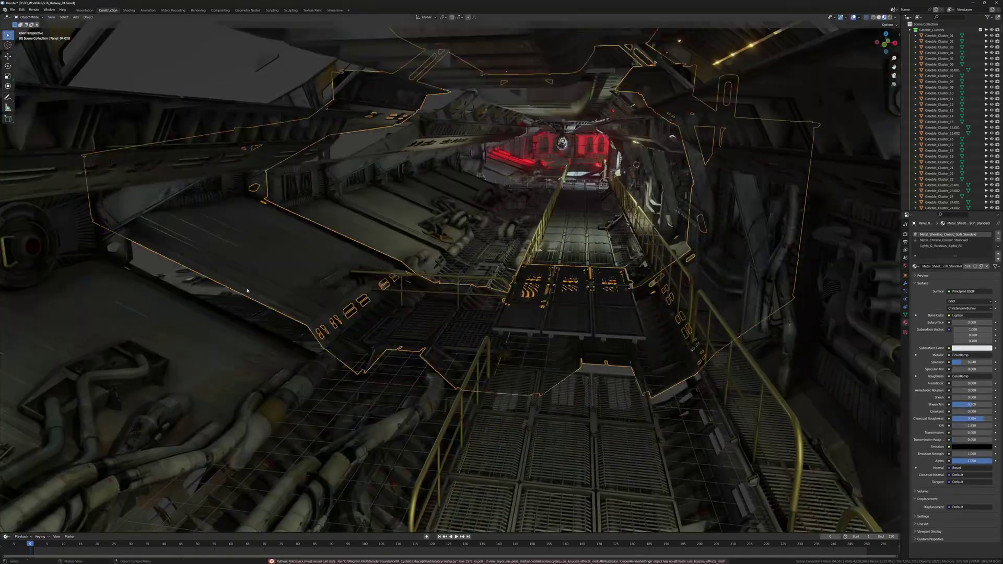
Step: Delete the selected faces from the hallway panel's narrow side wall section
key(Tab)
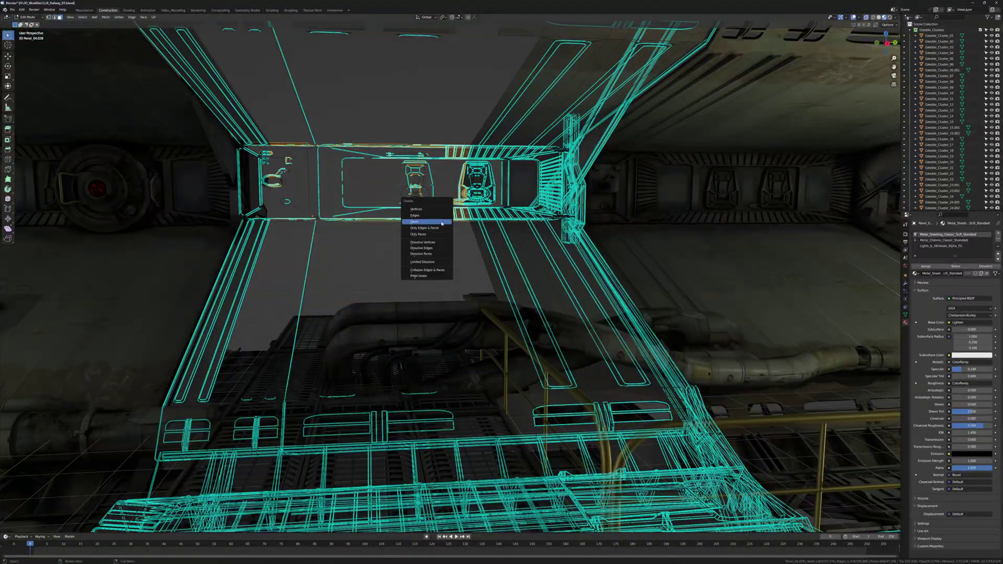
click(442, 224)
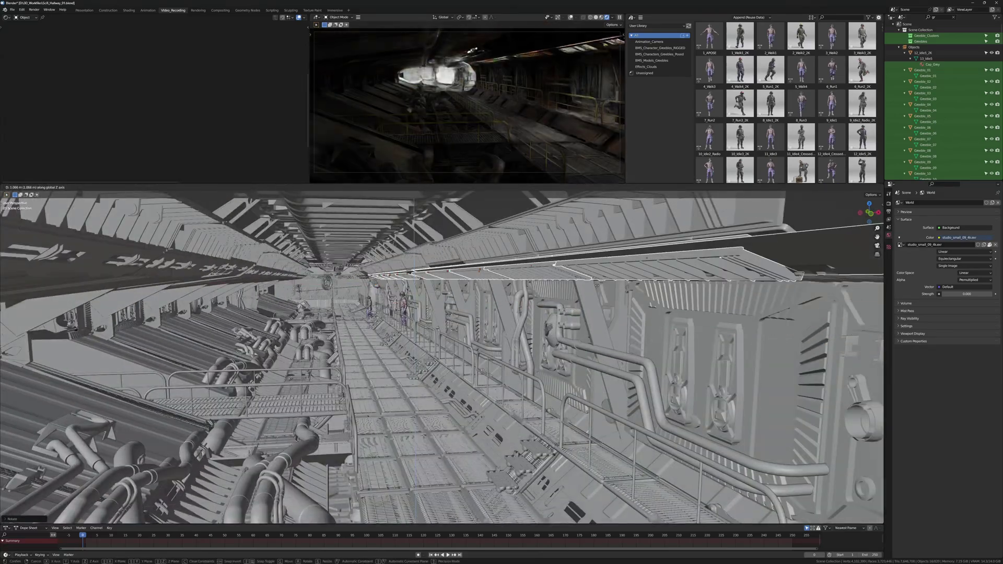
Step: Rotate the row of long panels along the upper side wall about Y and scale it along X
key(r)
key(y)
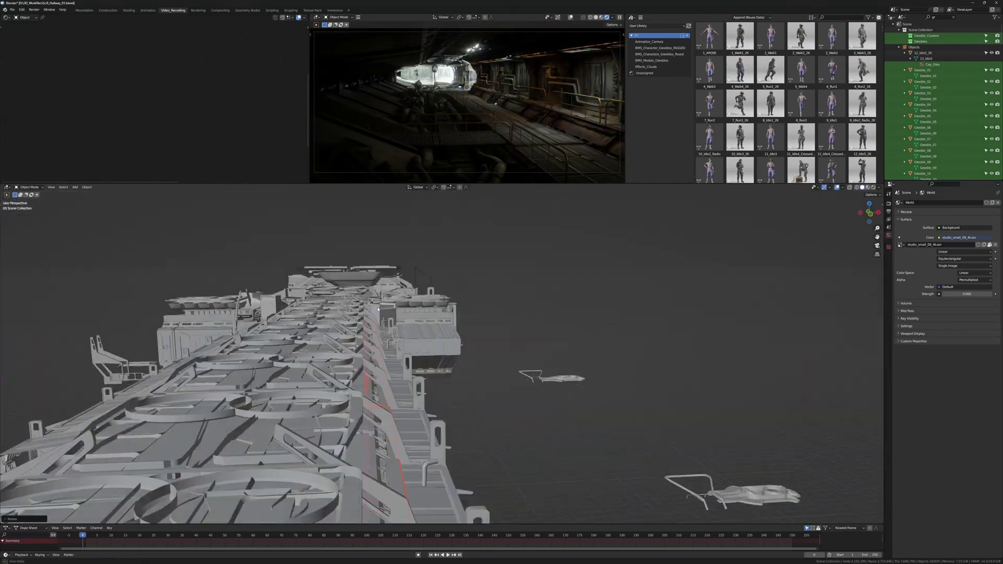
key(s)
key(x)
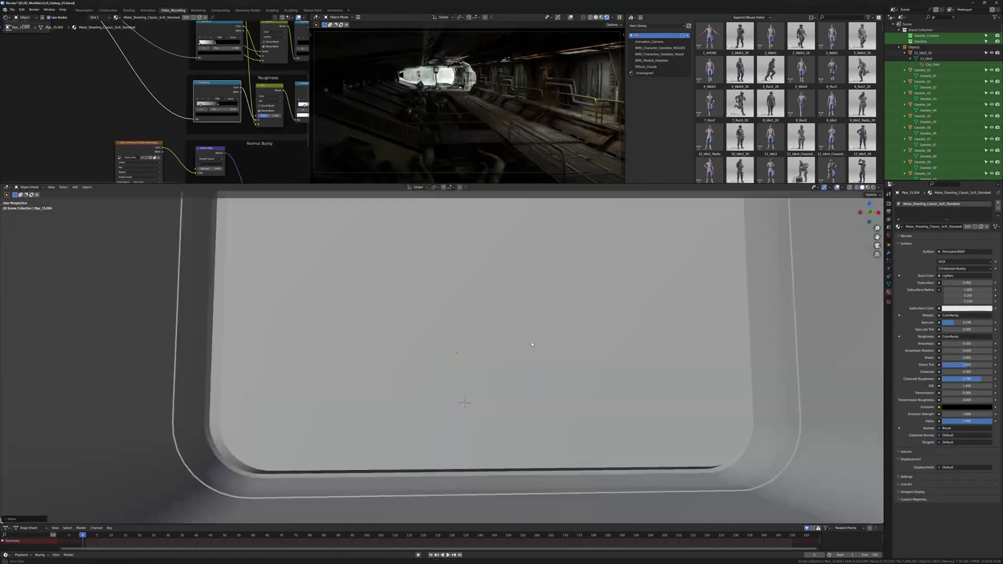
Step: Rotate the pipe frame about X and slide it along Y inside the hallway
key(r)
key(x)
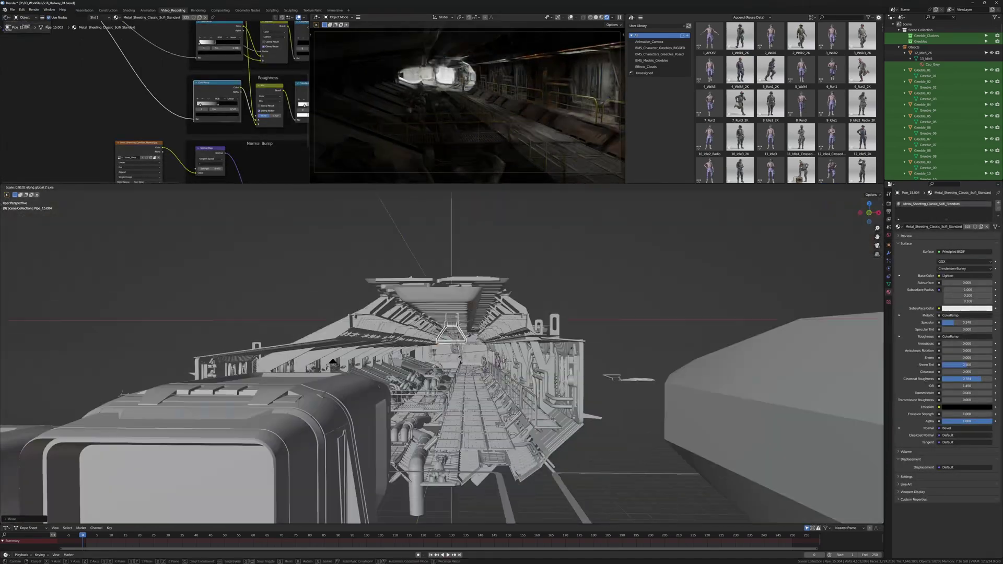
key(g)
key(y)
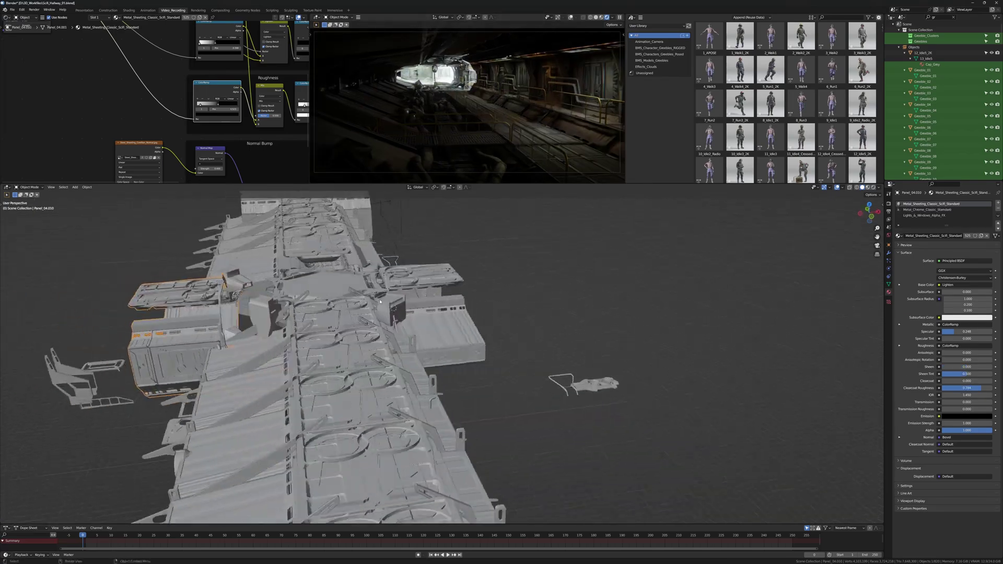
Step: Slide the selected side-wall panel assembly along X beside the hallway
key(g)
key(x)
key(g)
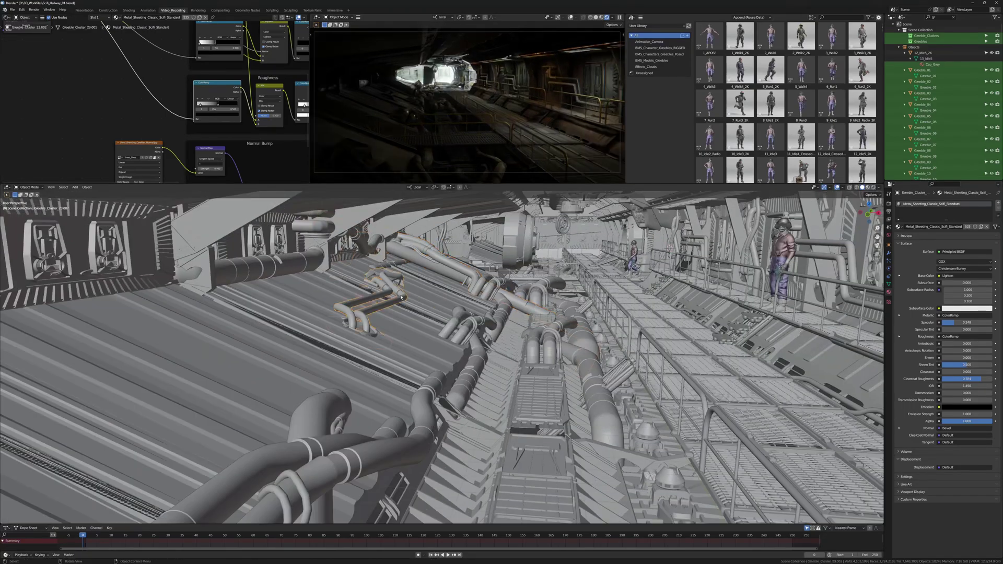
Step: Rotate the small pipe cluster on the sloped side wall about its local X axis
key(r)
key(x)
key(x)
click(491, 231)
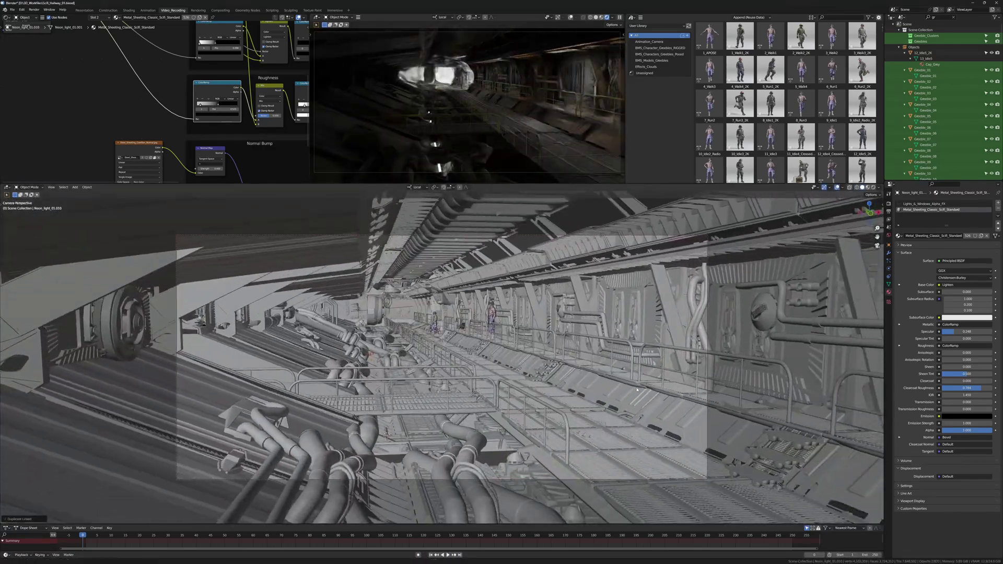
Step: Render a test image of the hallway and slide the walking character along its local Y axis
key(F12)
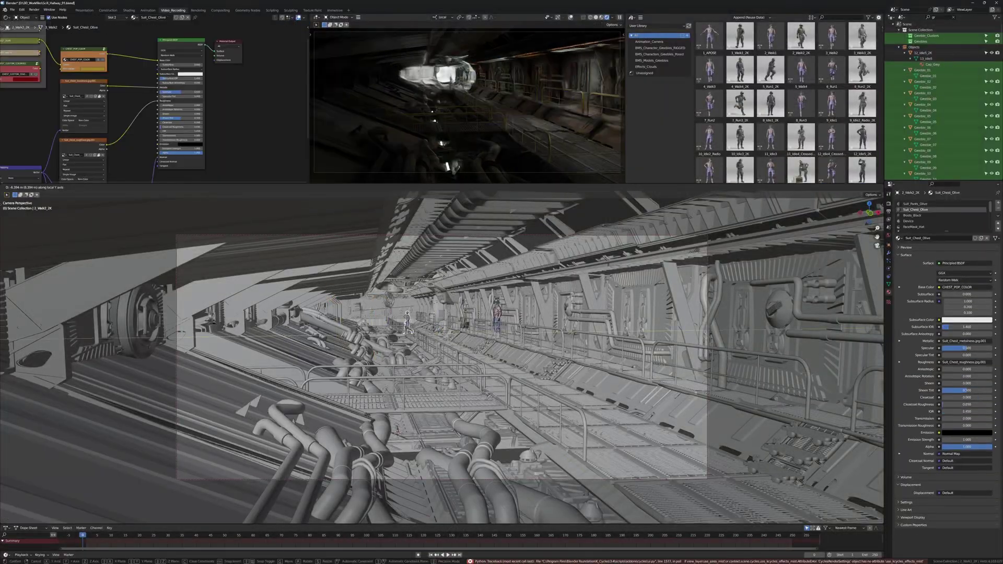
click(397, 433)
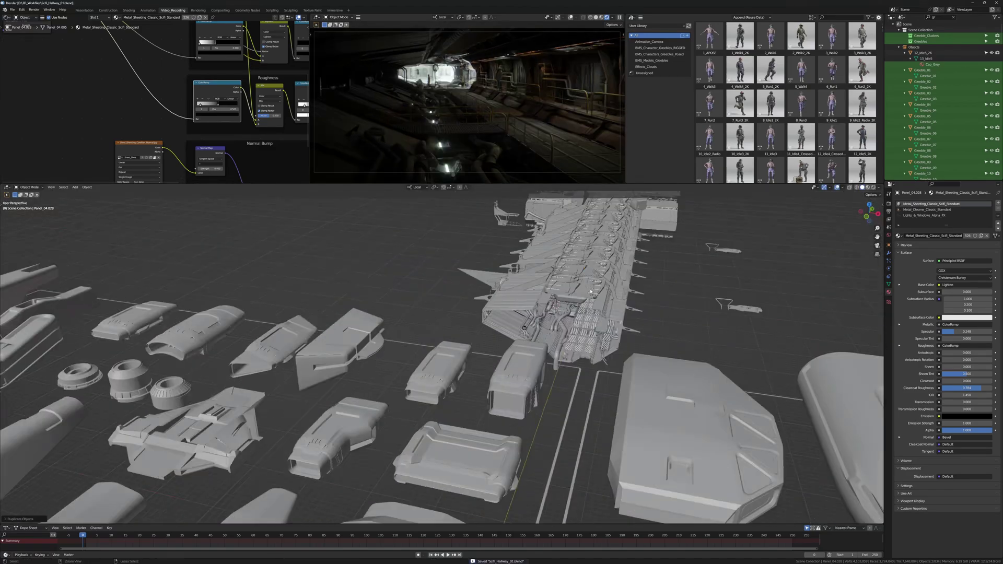
key(KP_Divide)
Step: Rotate the small neon light beneath the cross walkway about local X and duplicate it along that axis
click(502, 319)
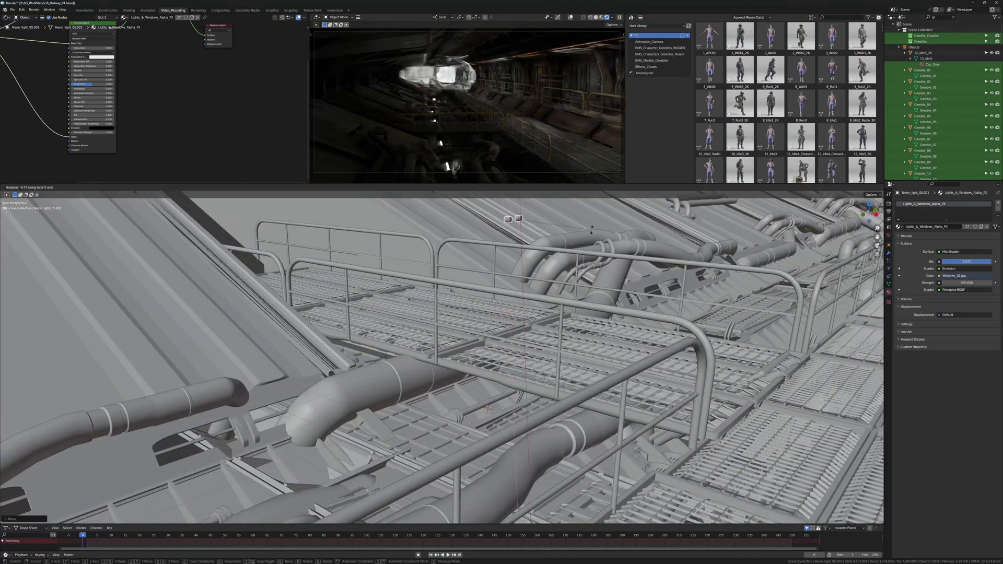
key(g)
middle_drag(592, 229, 626, 353)
key(shift+d)
key(x)
key(x)
click(421, 223)
click(594, 366)
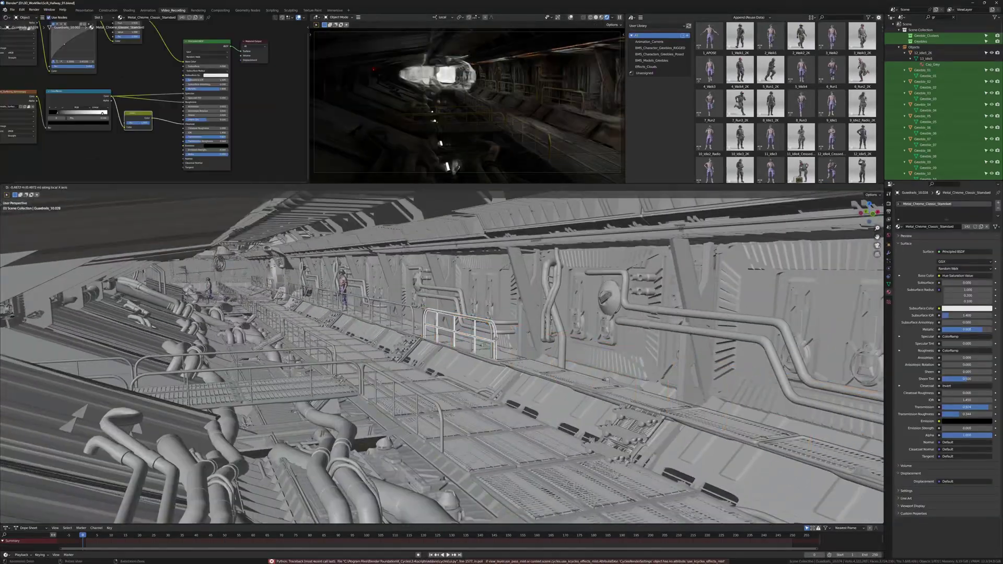
Step: Slide the guardrail on the raised side walkway along its local X axis
click(626, 353)
key(Home)
scroll(410, 364, up, 8)
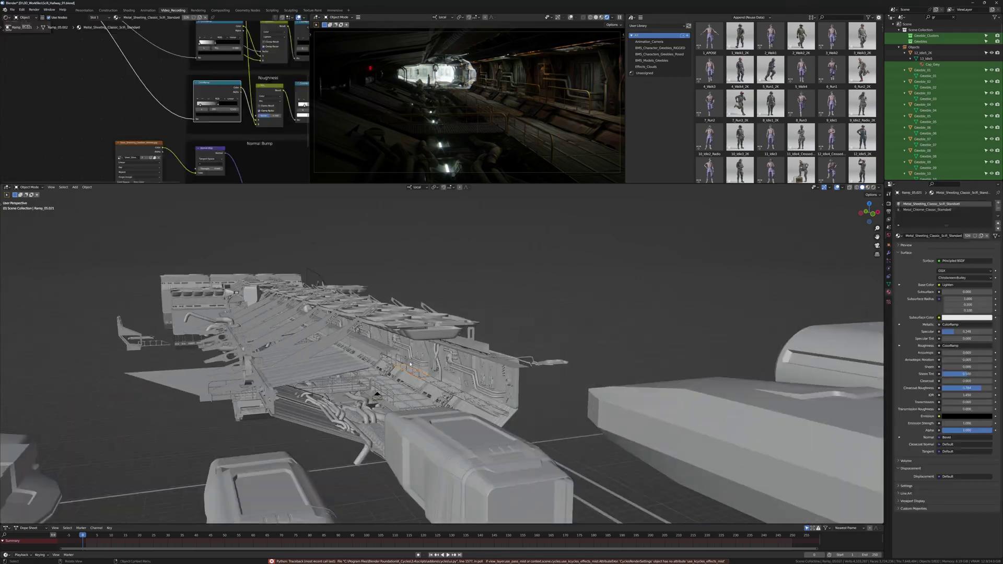
Step: Edit the mesh of the guardrail beside the grated walkway in see-through display, working on its curved end section
scroll(410, 364, up, 6)
click(596, 397)
click(648, 405)
key(Tab)
key(alt+z)
scroll(406, 410, up, 3)
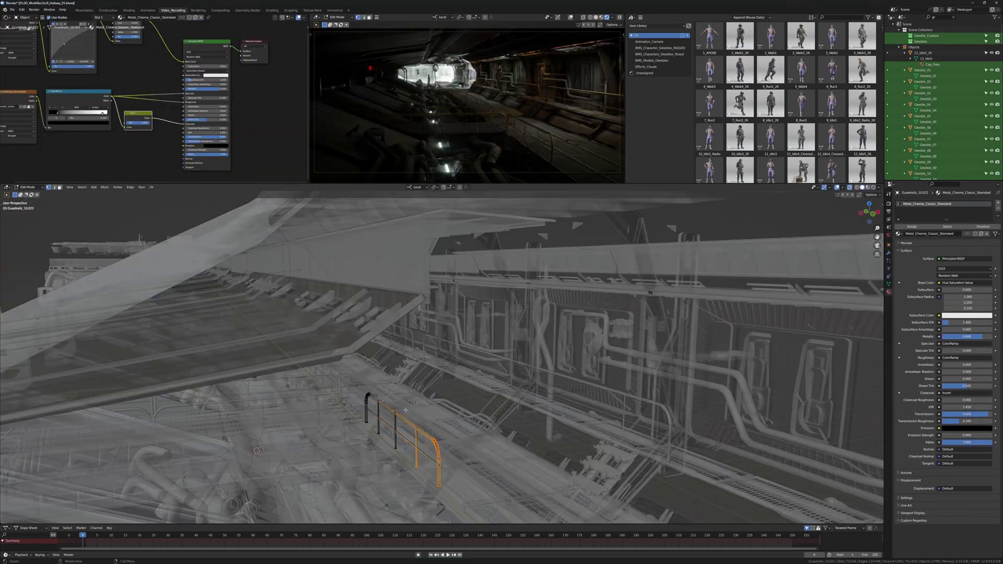
key(Tab)
key(alt+z)
mouse_move(405, 410)
middle_down()
mouse_move(487, 418)
mouse_move(489, 322)
middle_up()
Step: Save the hallway file, then rotate the pale cyan area light about Z and resize it
click(490, 322)
key(ctrl+s)
click(485, 331)
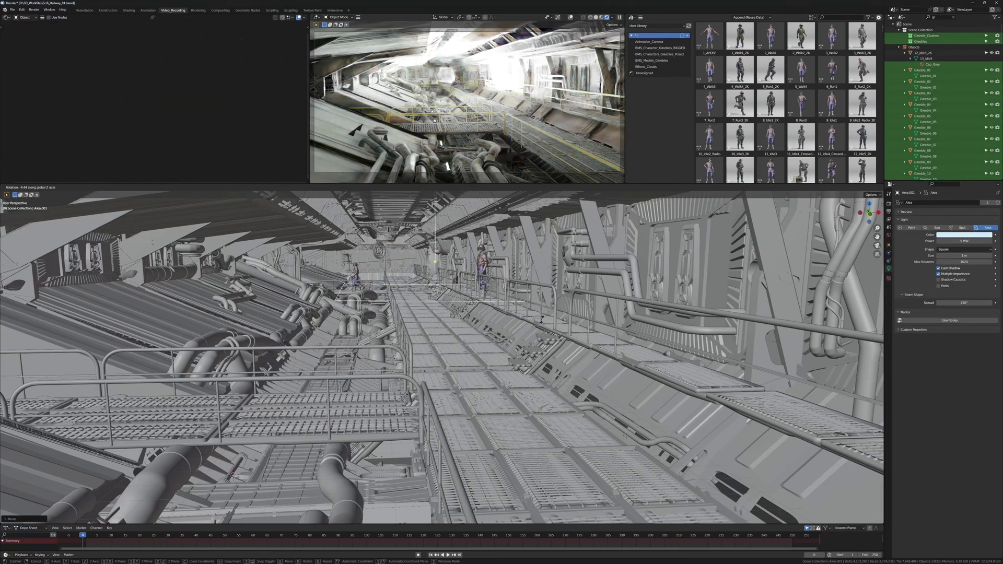
click(566, 260)
key(s)
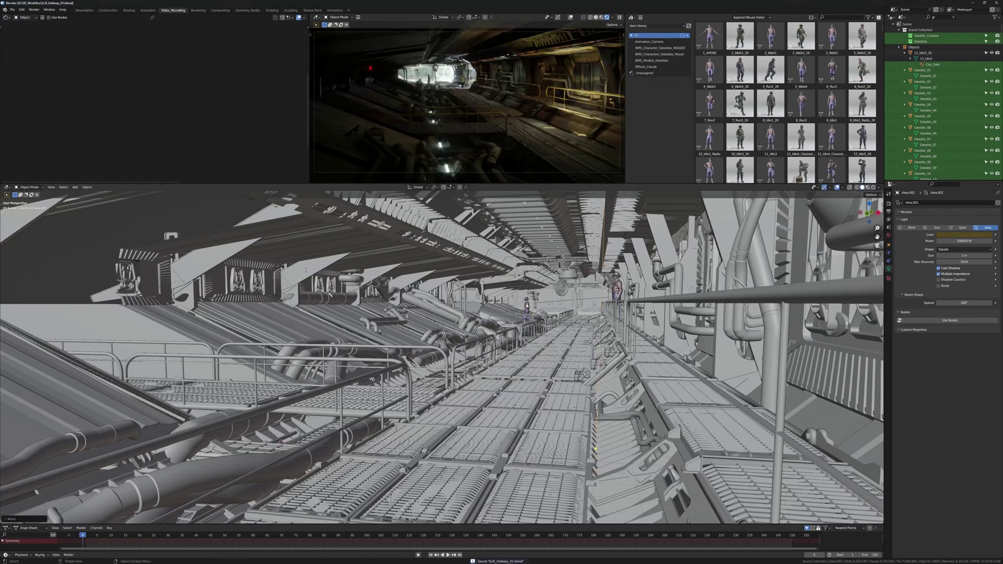
Step: Place the standing character on the raised side walkway behind the railing and check it with a test render
click(526, 305)
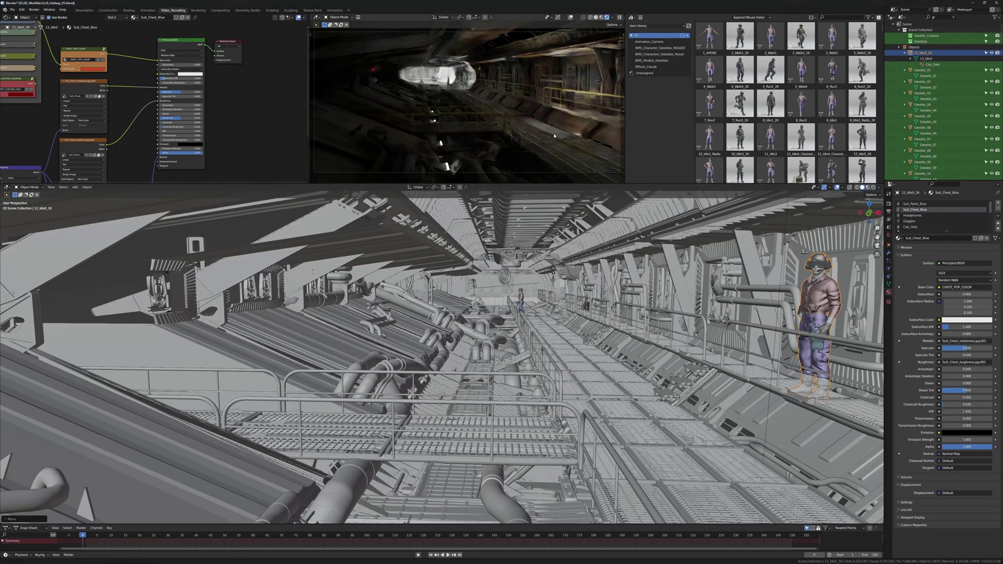
key(F12)
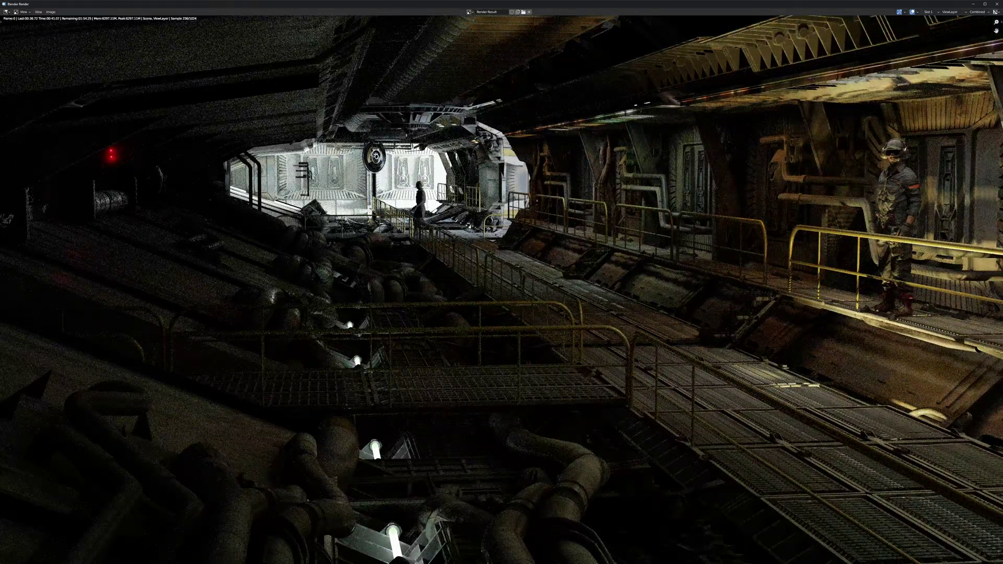
click(999, 4)
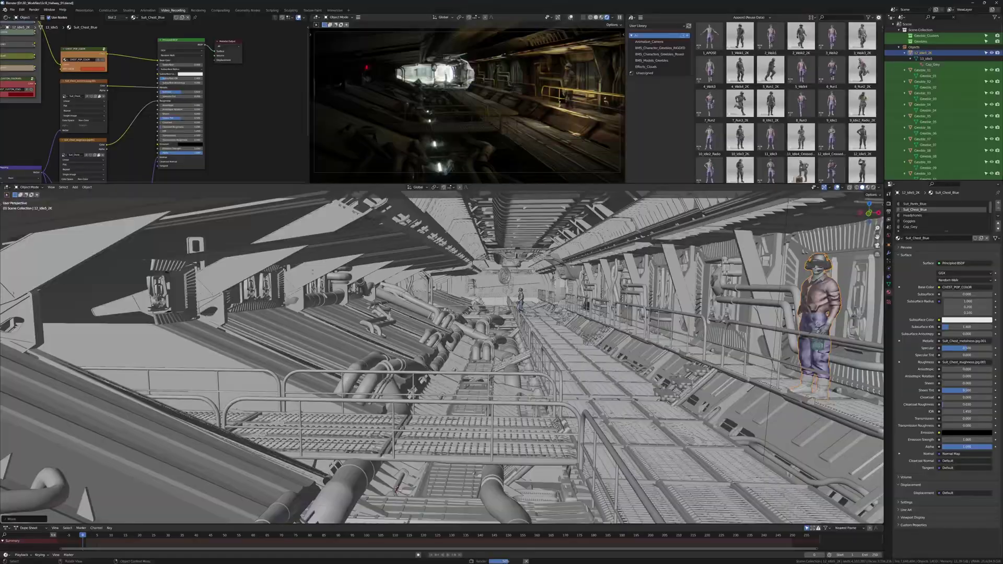
Step: Move the large panel at the far end of the hallway along Z
key(KP_Decimal)
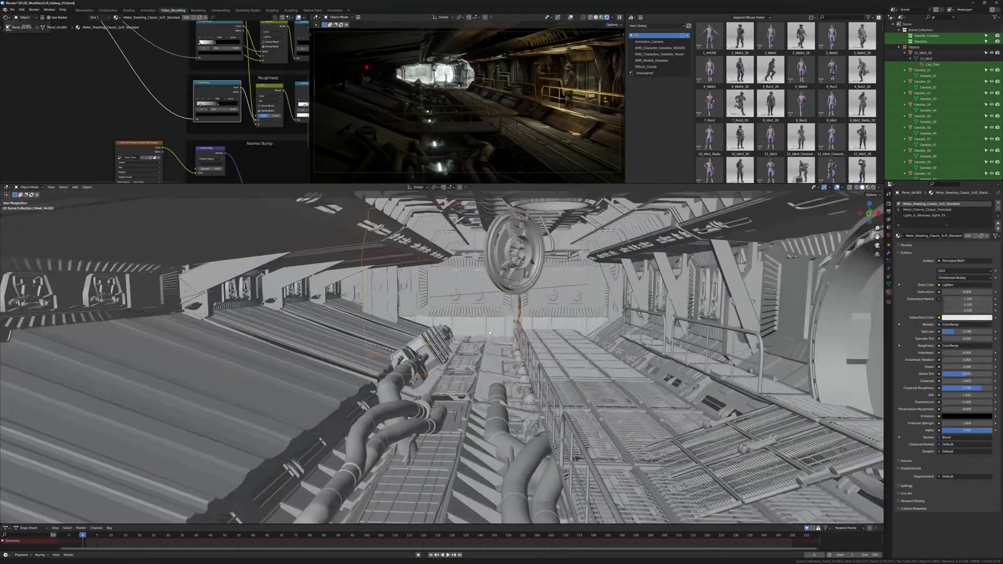
key(g)
key(z)
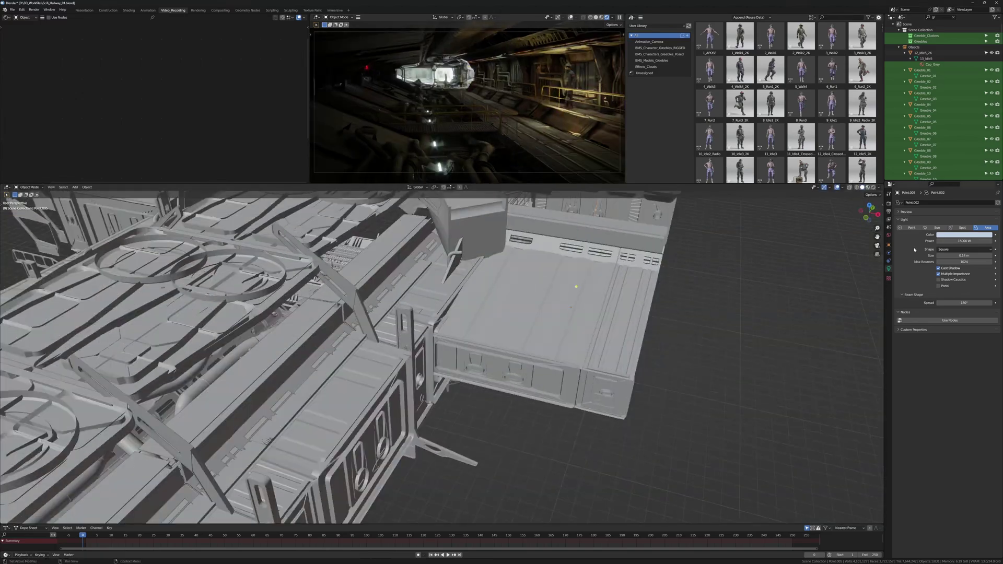
Step: Tint the side-room light pale yellow and slide it along X, and scale the pale cyan area light along X
click(963, 234)
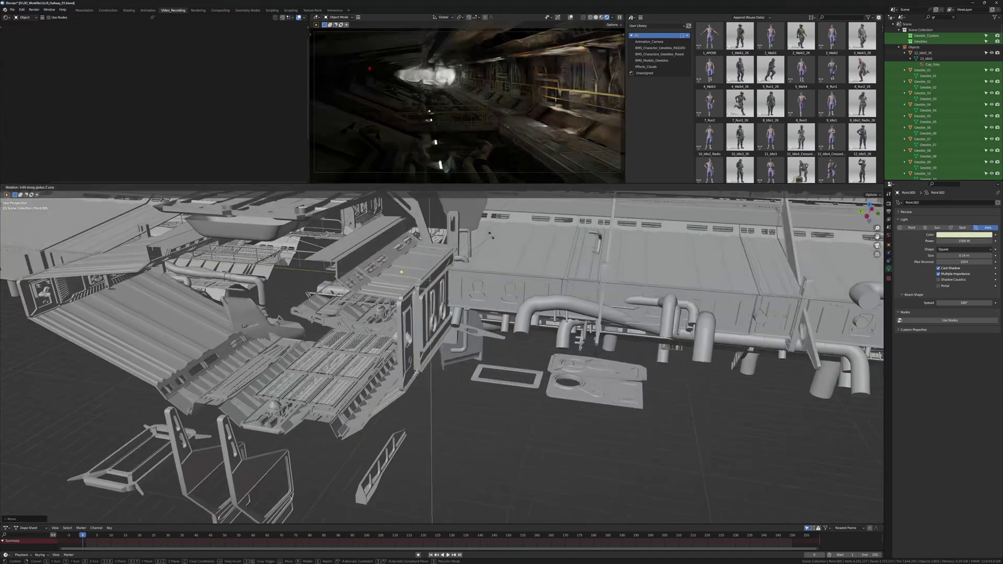
key(g)
key(x)
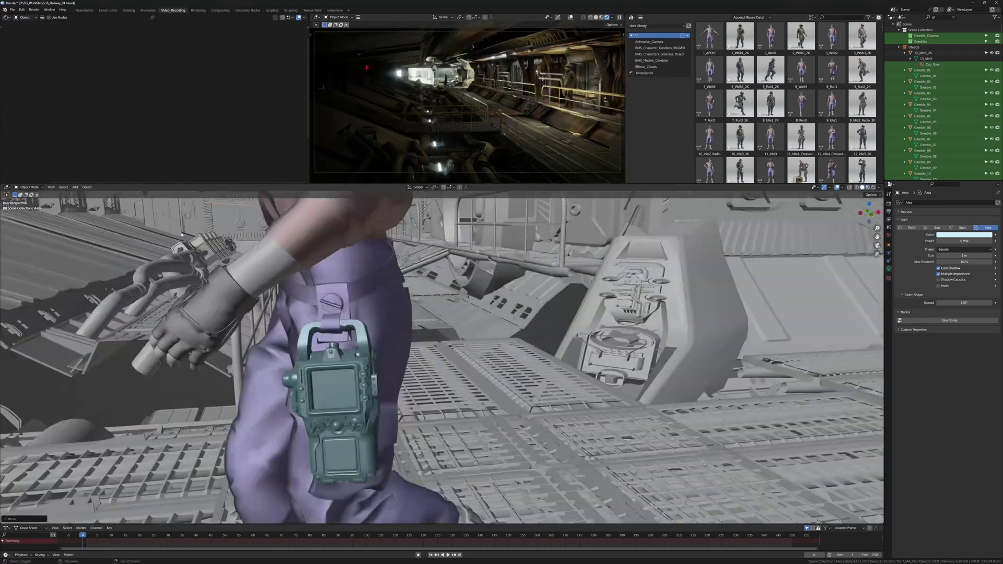
key(s)
key(x)
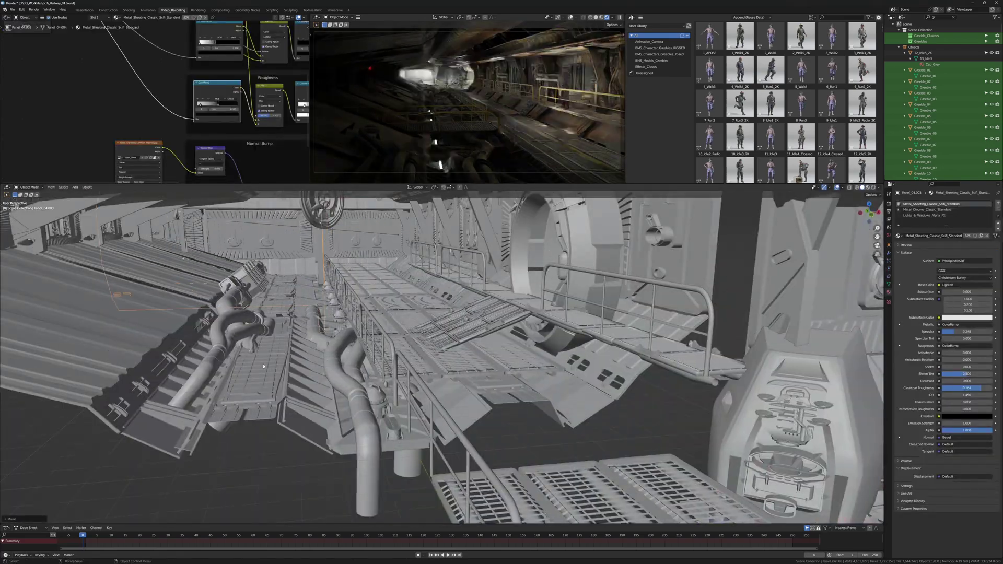
Step: Move the pipe piece beside the sloped wall along Z
click(243, 275)
key(g)
key(z)
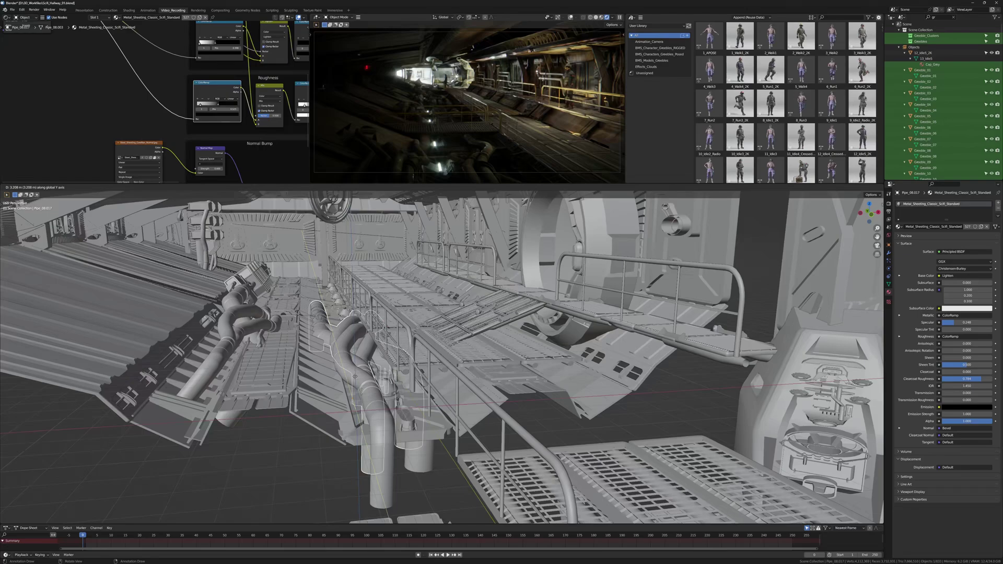
Step: Slide the curved pipe beside the grated walkway along Y and duplicate it
click(354, 376)
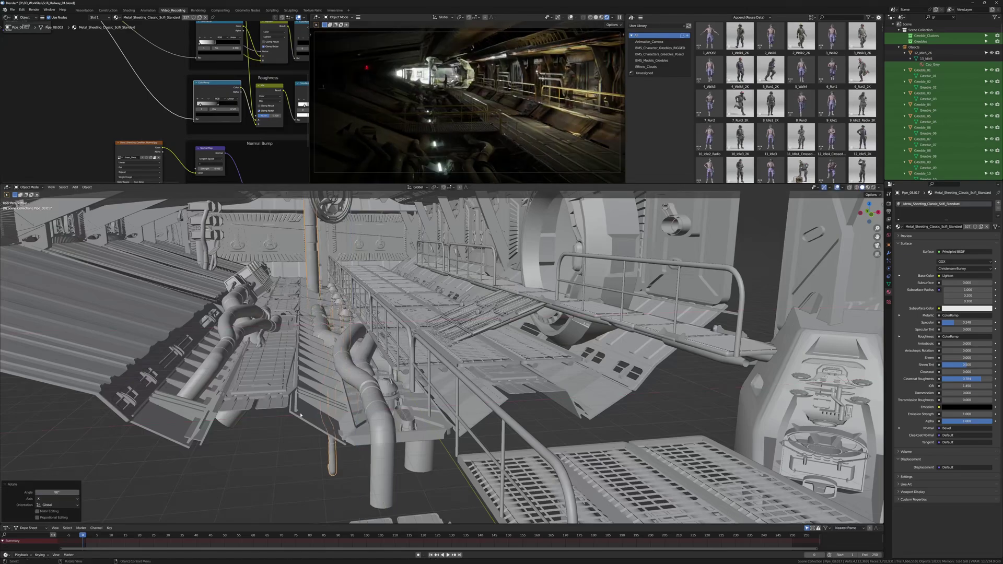
middle_drag(355, 376, 549, 392)
key(shift+d)
click(603, 413)
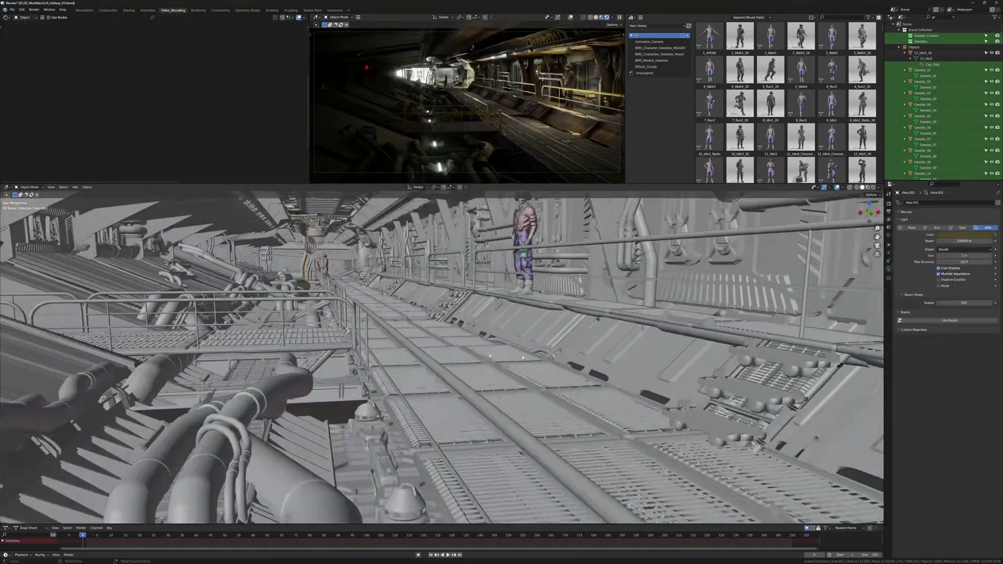
Step: Render a test image of the relit hallway
key(F12)
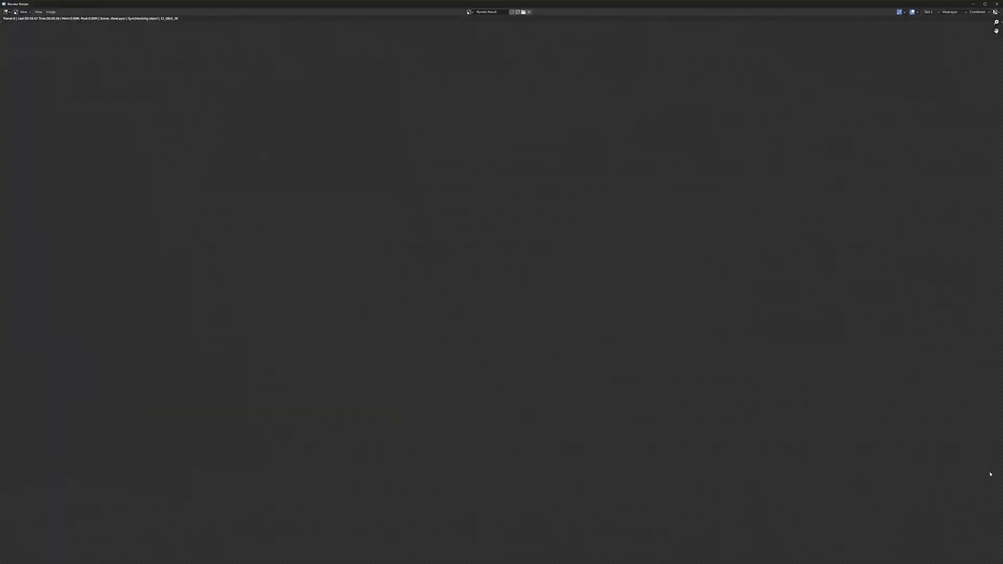